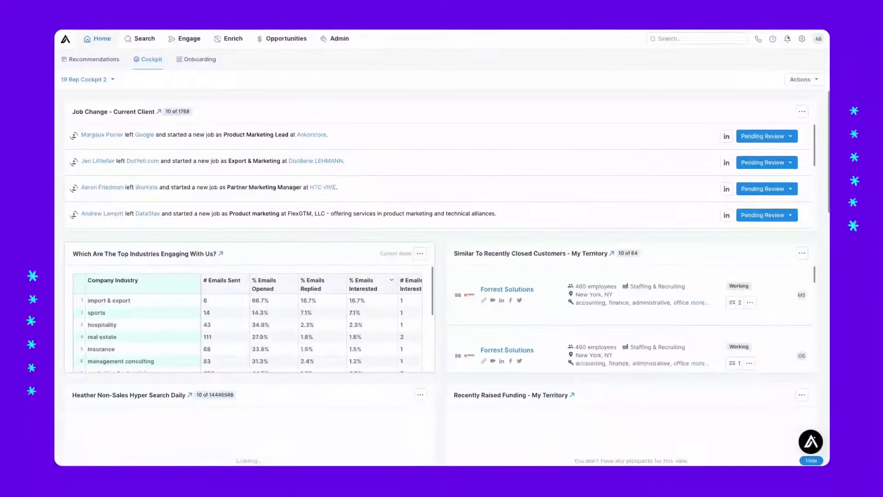
Show the people and company search options from the top navigation.
left_click(144, 38)
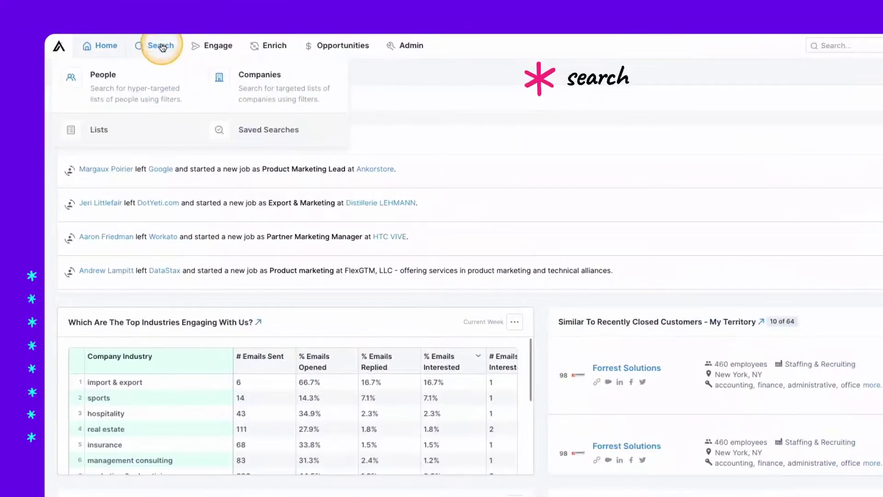
Preview the Engage, Enrich, Opportunities and Admin section options in turn.
left_click(196, 45)
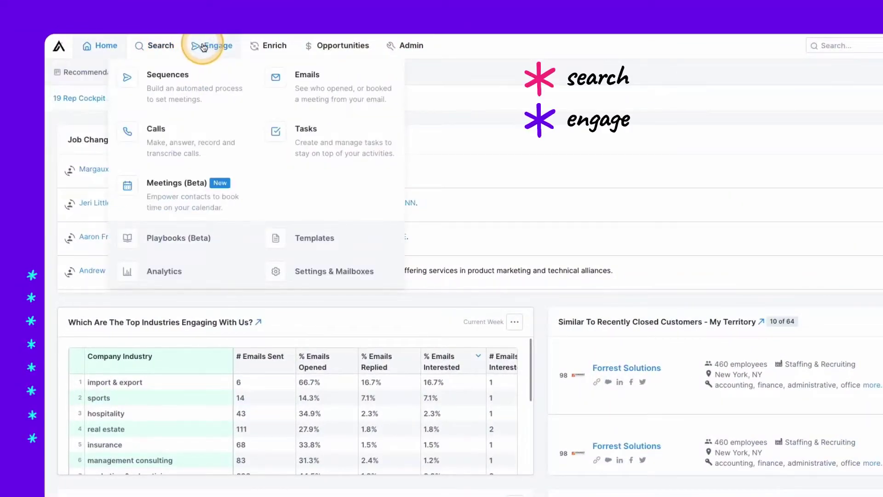
left_click(268, 47)
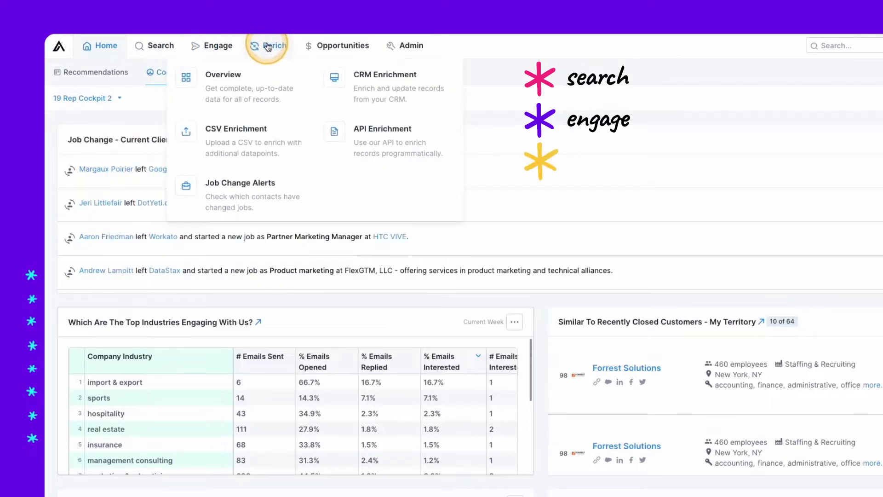
left_click(332, 48)
left_click(404, 47)
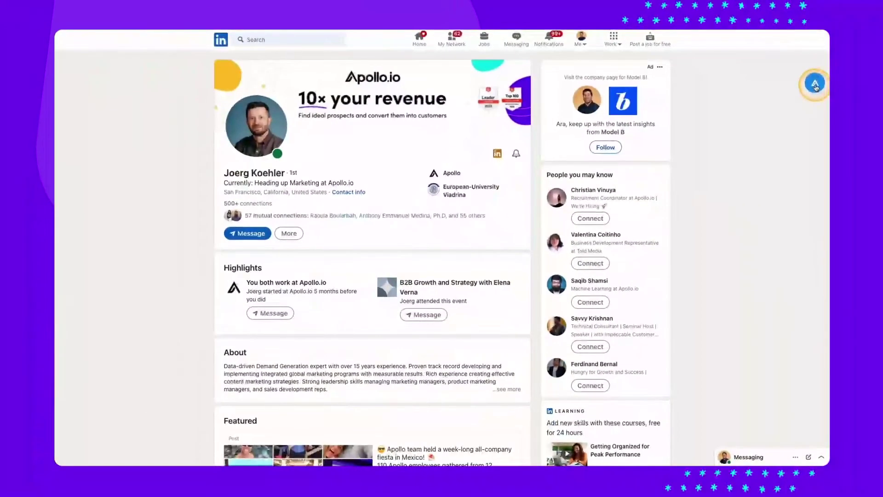
Bring up Apollo's panel for the LinkedIn contact and view the lists they could join.
left_click(815, 86)
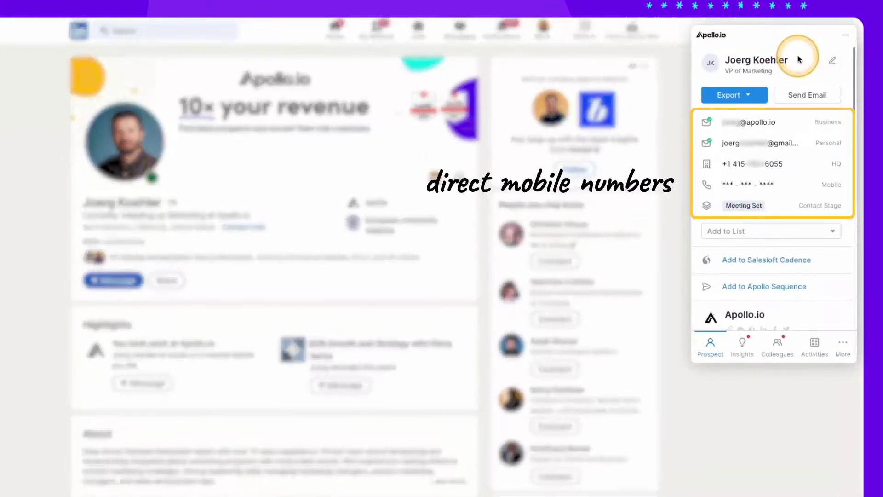
mouse_move(796, 185)
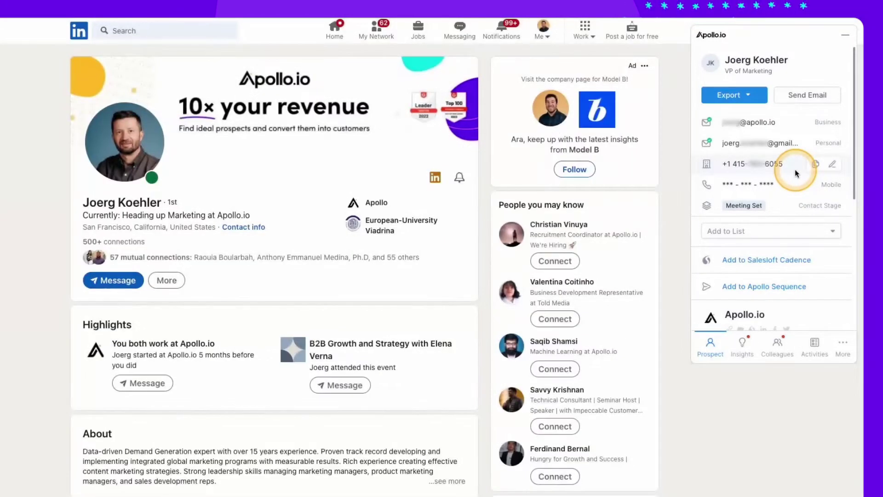
left_click(781, 231)
scroll(785, 290, "down", 5)
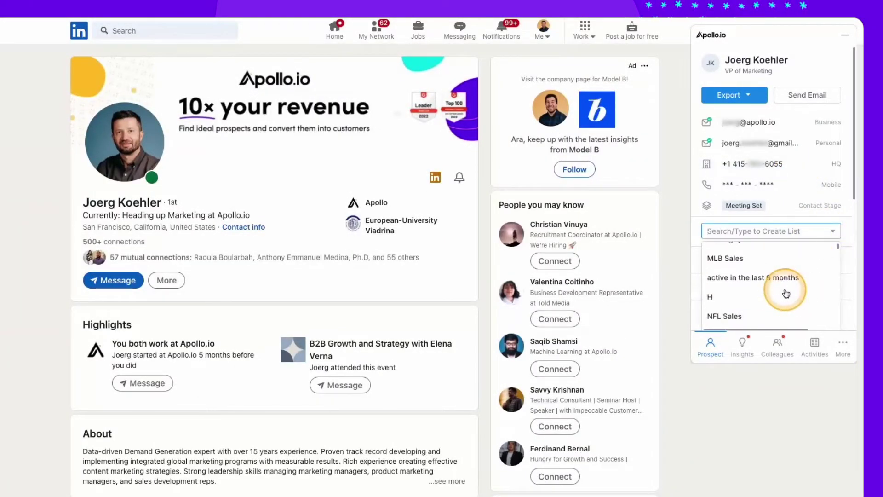
Reveal the contact's direct mobile number and browse the sequences available to add them to.
left_click(765, 181)
left_click(777, 288)
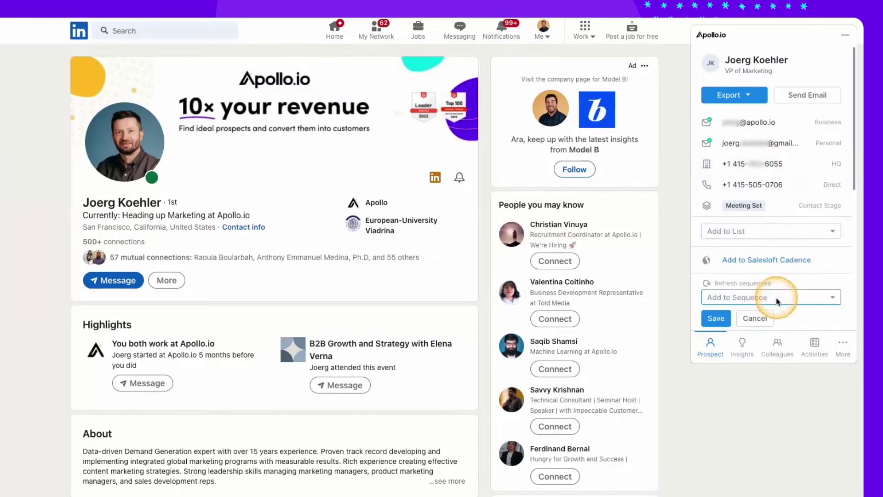
left_click(778, 299)
scroll(770, 306, "down", 3)
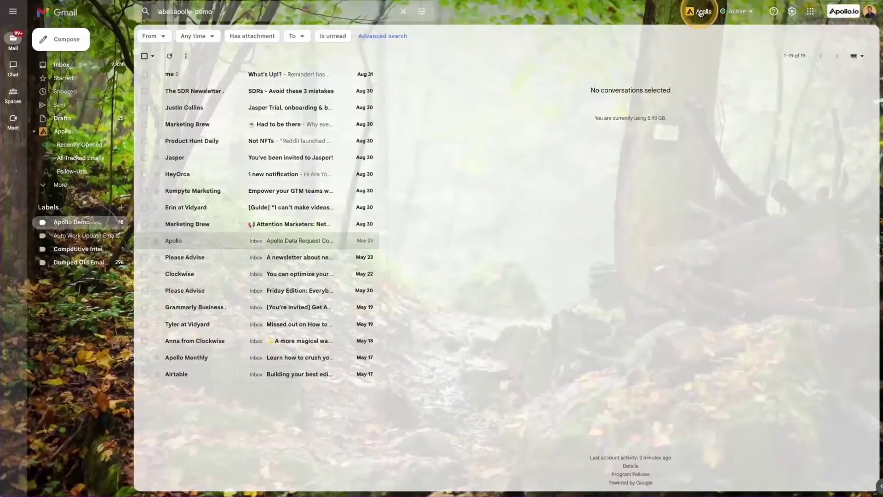
Enable desktop notifications for email opens in Apollo's tracking settings, then open the What's Up!? thread.
left_click(700, 12)
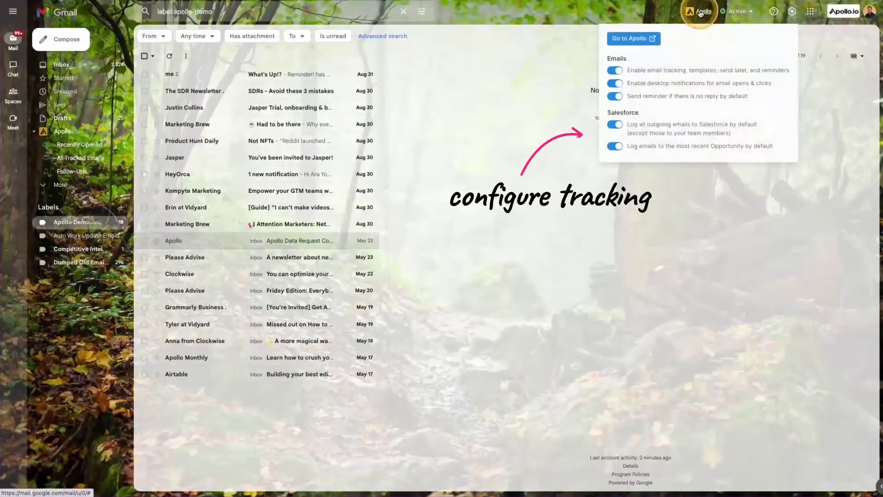
left_click(623, 84)
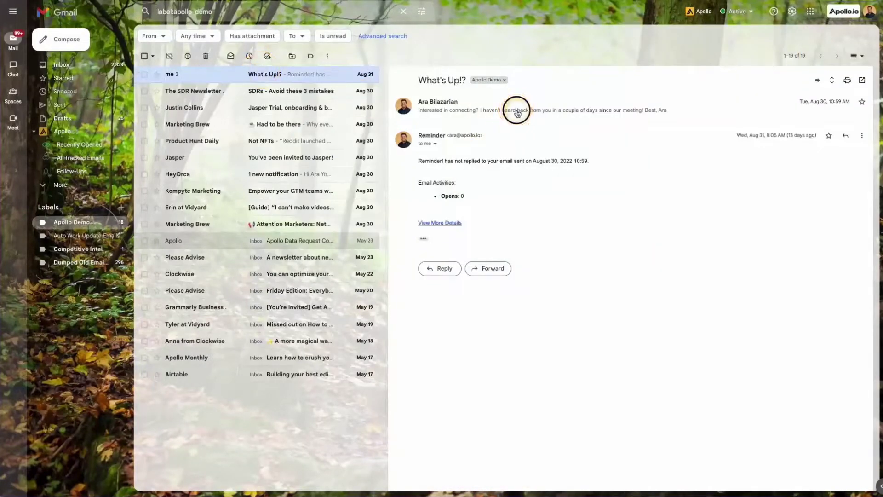
left_click(517, 111)
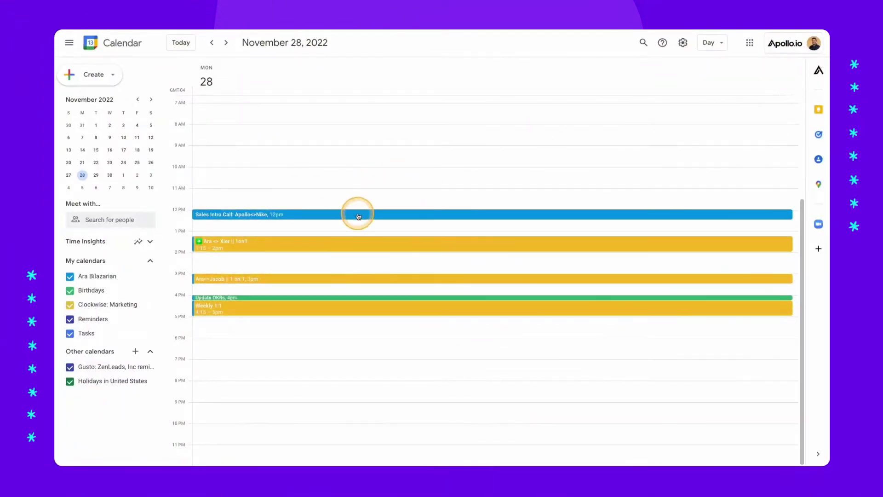
For the Sales Intro Call's Nike guest, view Apollo's Insights and Activities and start a note.
left_click(358, 216)
left_click(526, 276)
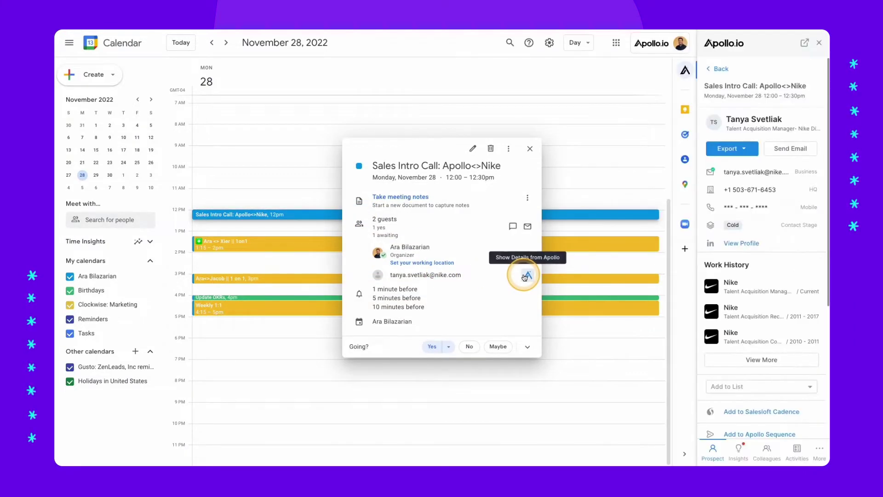
scroll(739, 299, "down", 5)
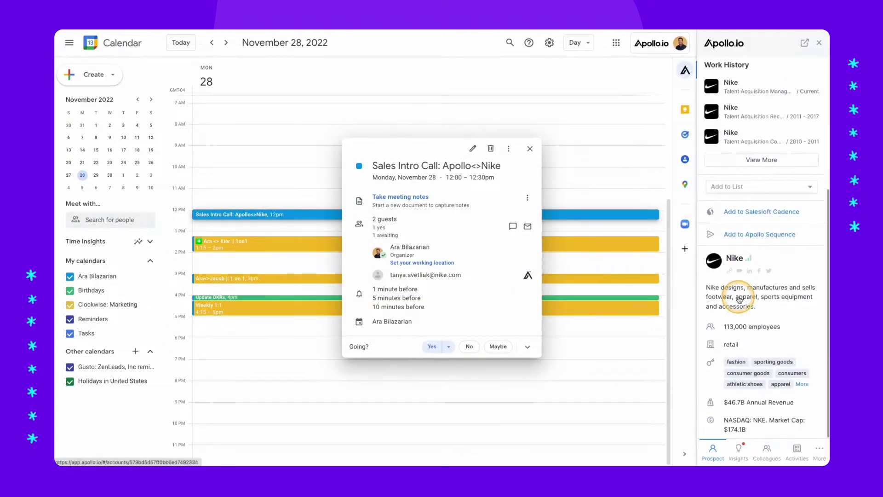
left_click(738, 449)
left_click(795, 449)
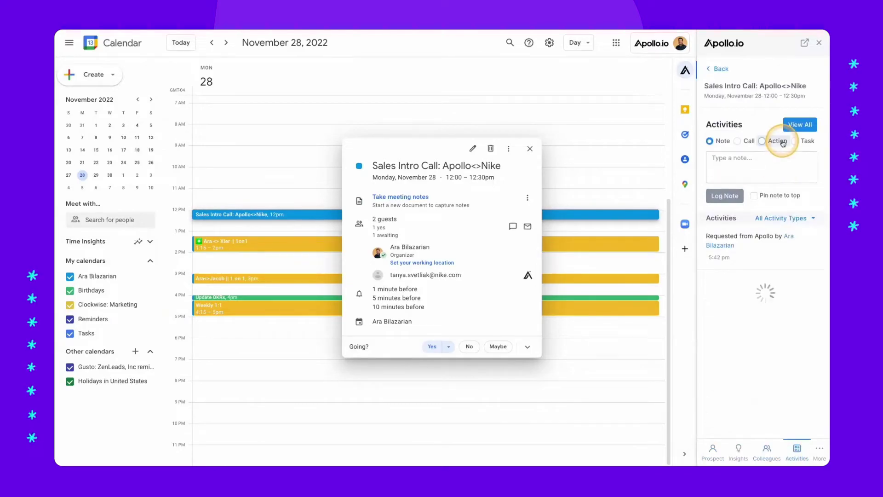
left_click(763, 155)
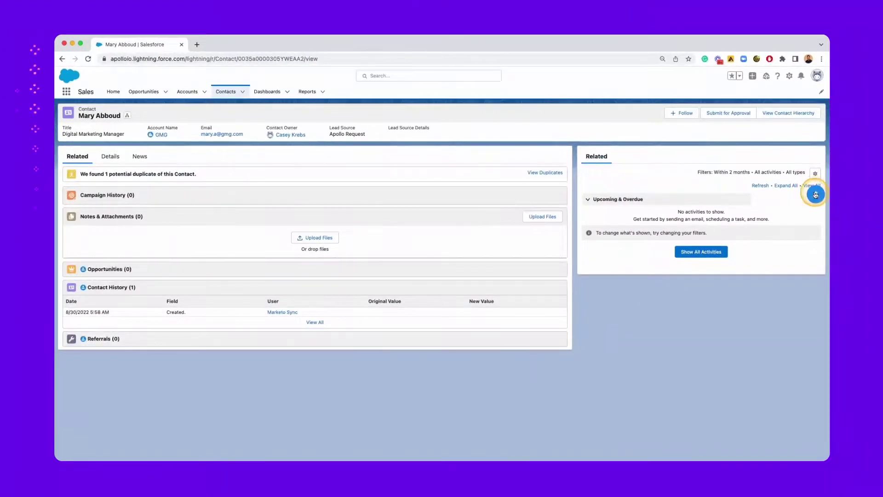
Add the contact to Apollo Sales List 2022 from Apollo's sidebar.
left_click(815, 194)
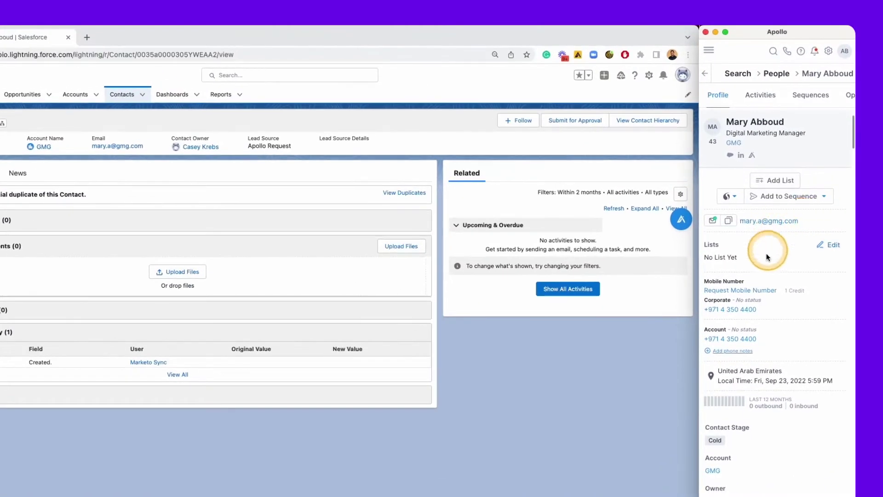
scroll(755, 367, "down", 5)
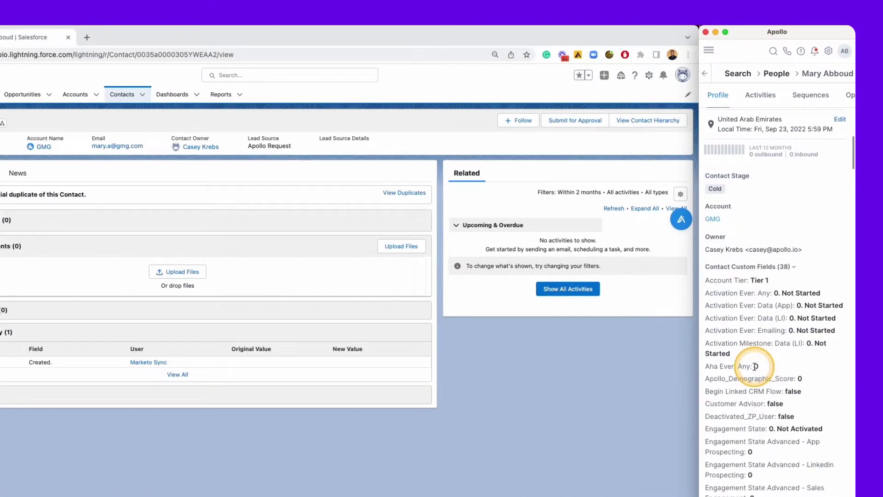
scroll(755, 367, "up", 5)
left_click(776, 181)
type("sales list")
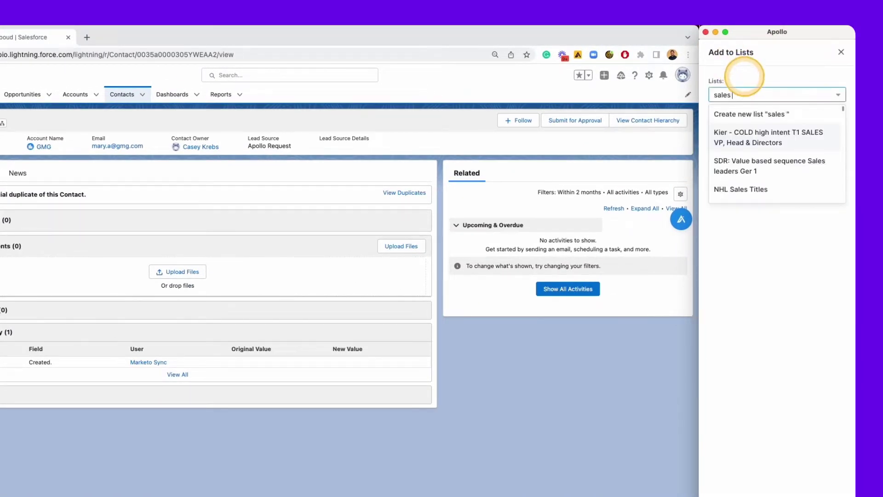
left_click(792, 131)
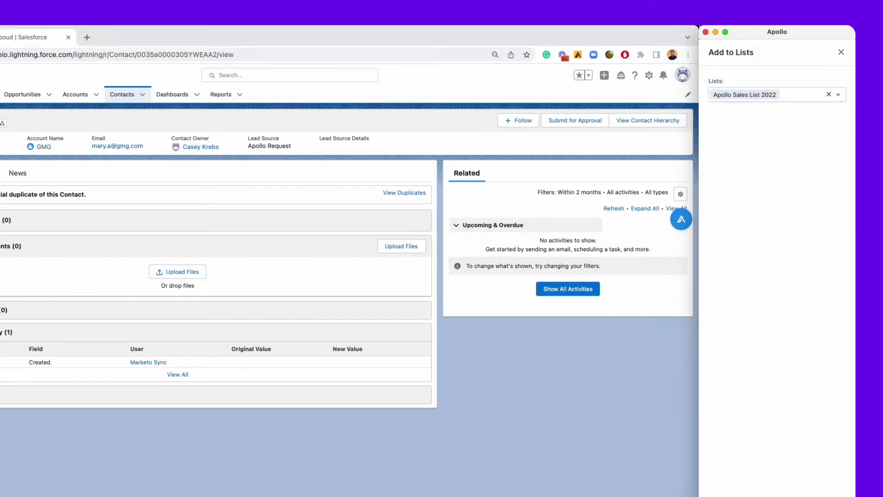
key("Return")
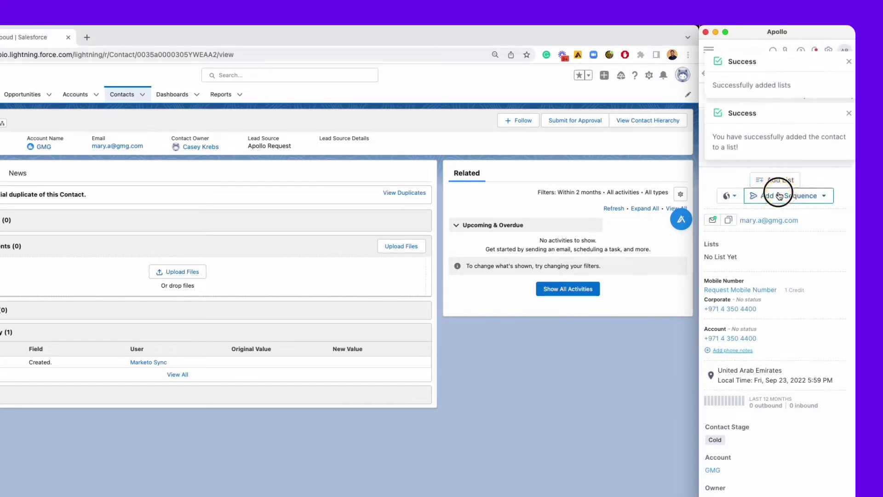
Check the sequence options, then call the contact's corporate number.
left_click(779, 196)
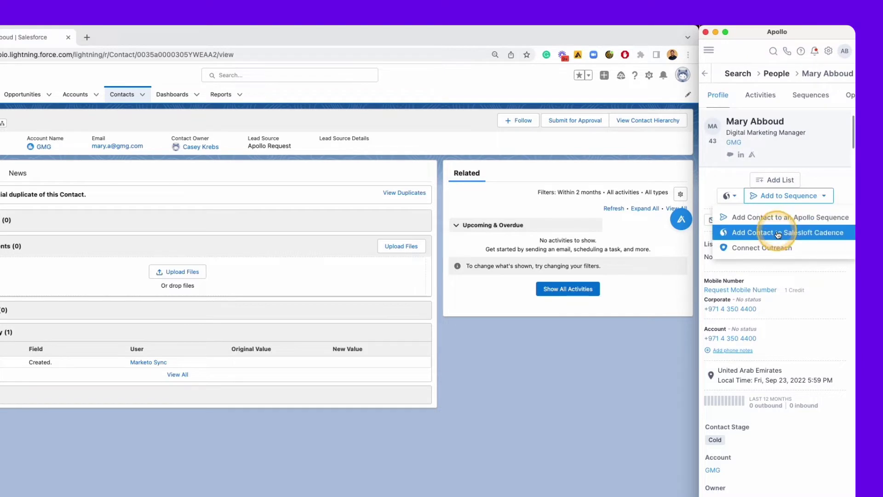
left_click(812, 273)
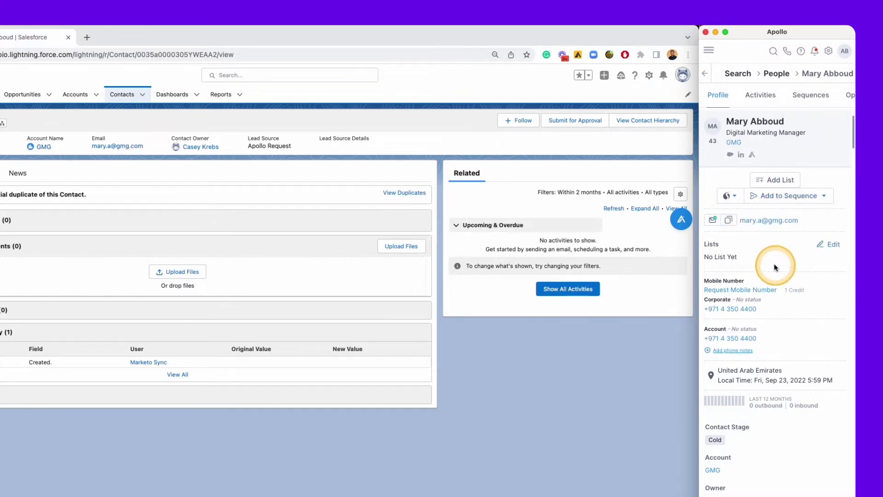
left_click(741, 310)
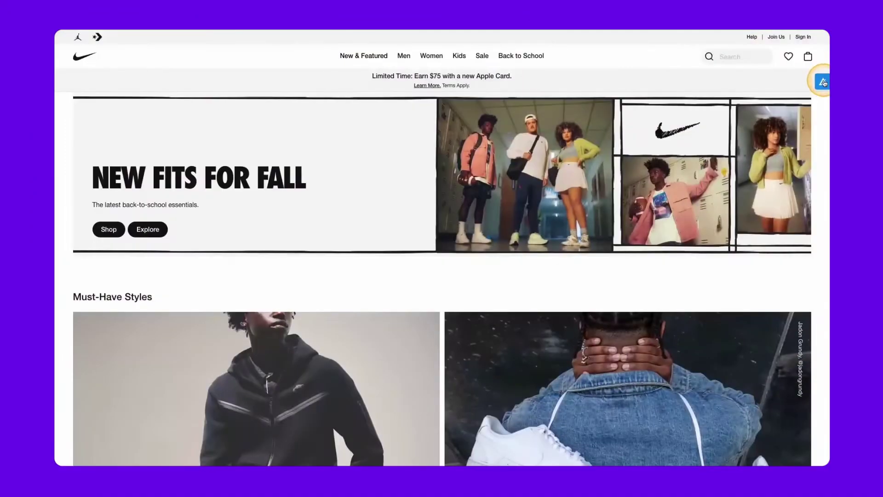
On nike.com, view Nike's Apollo Insights and Employees, then search Nike's people.
left_click(822, 82)
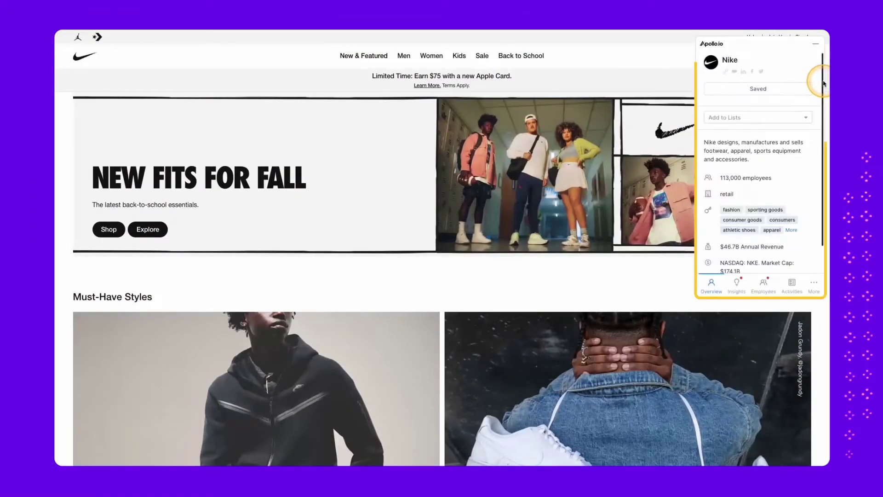
left_click(755, 93)
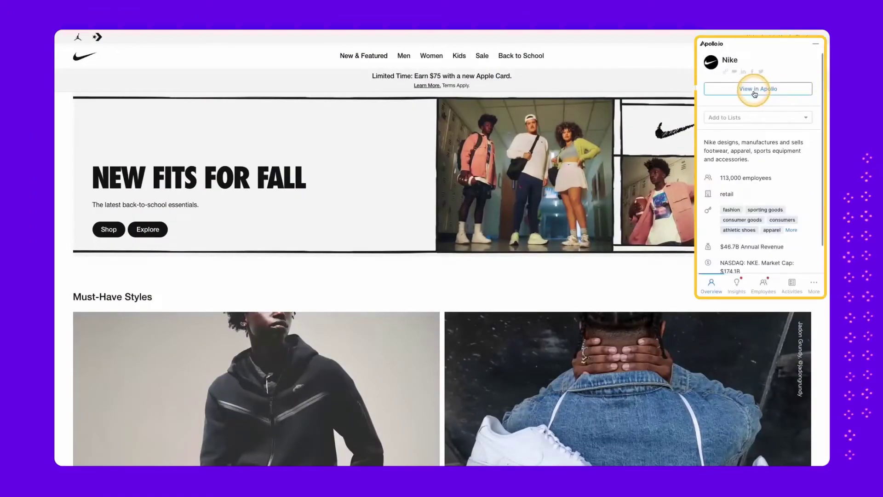
left_click(737, 284)
left_click(762, 286)
left_click(758, 92)
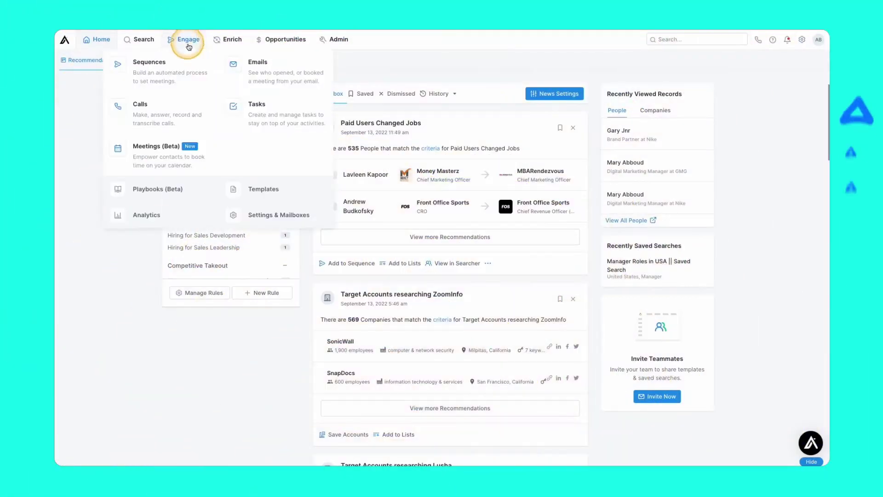
Start a new task from the task list and pick the contact by name.
left_click(282, 120)
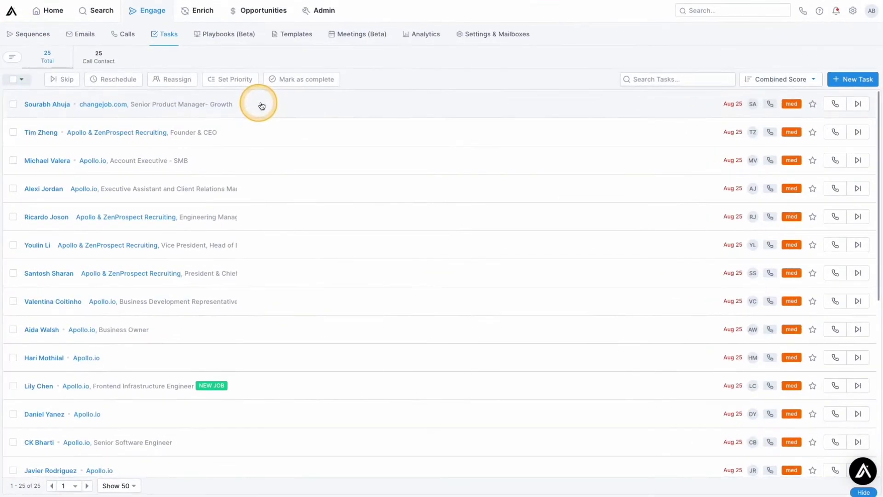
left_click(791, 100)
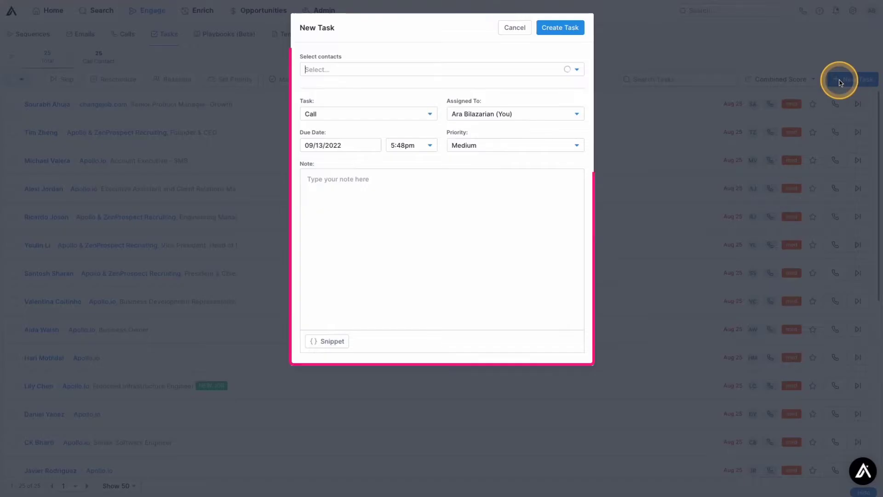
left_click(357, 69)
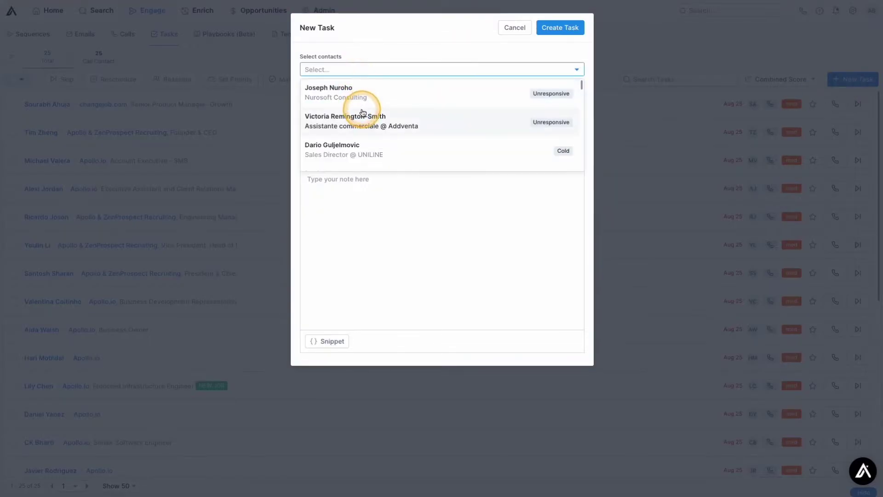
scroll(363, 113, "down", 3)
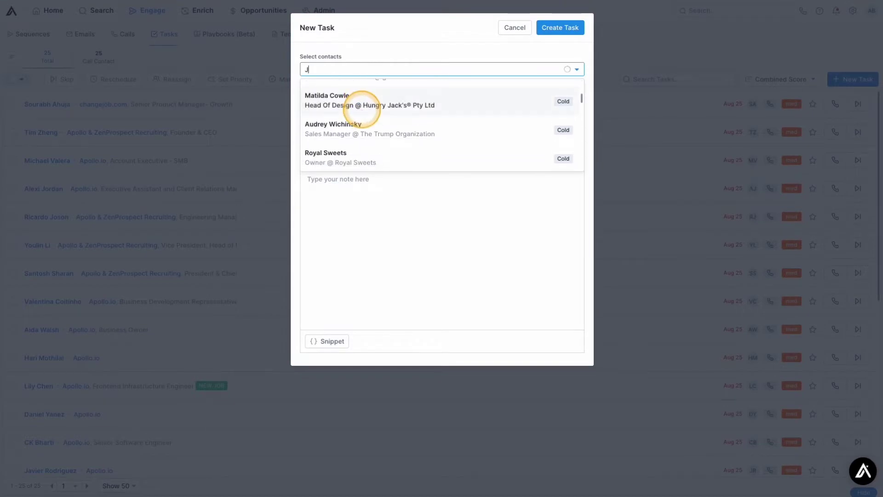
type("Joerg K")
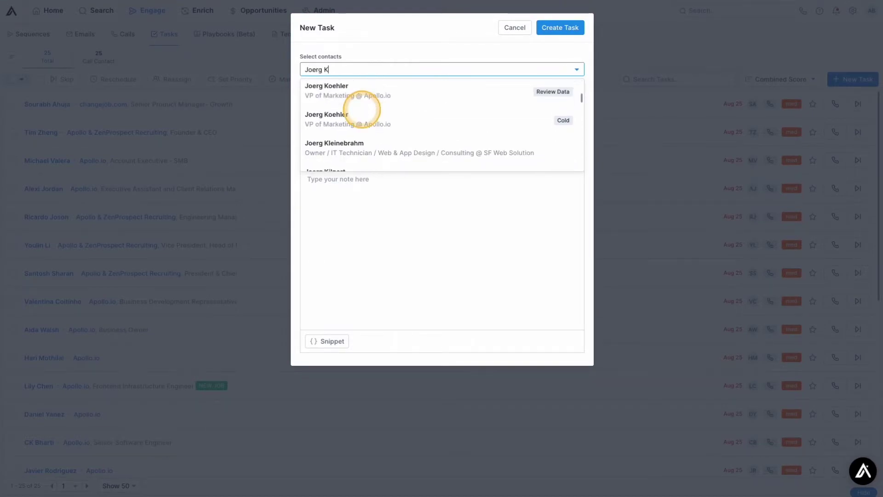
left_click(358, 91)
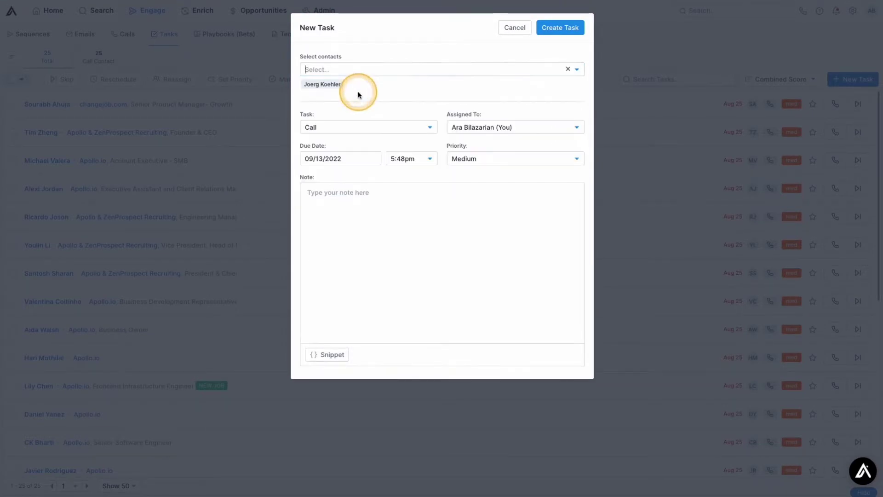
Set the task type to Action Item, create the task, and return to the people list.
left_click(380, 129)
left_click(361, 162)
left_click(363, 128)
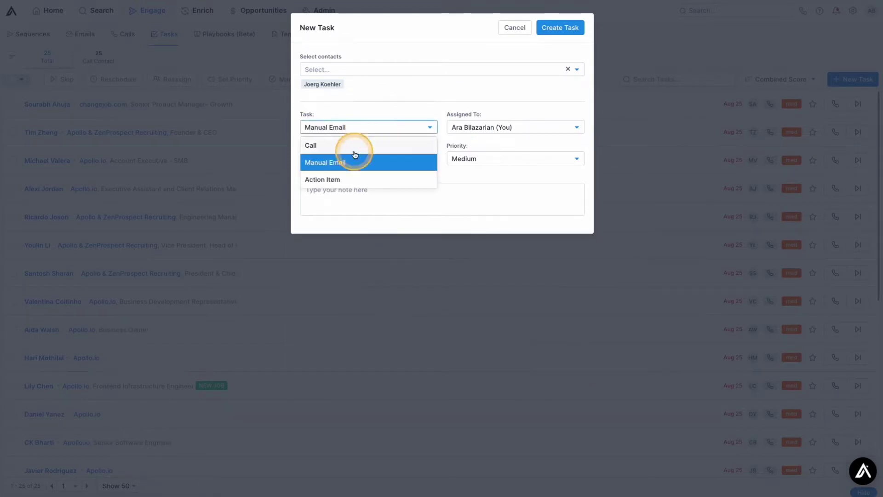
left_click(341, 179)
left_click(385, 203)
left_click(552, 29)
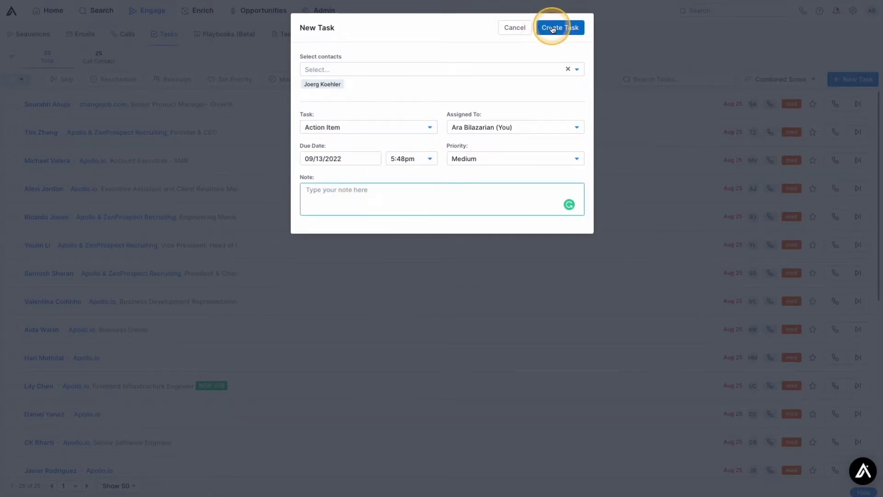
left_click(117, 9)
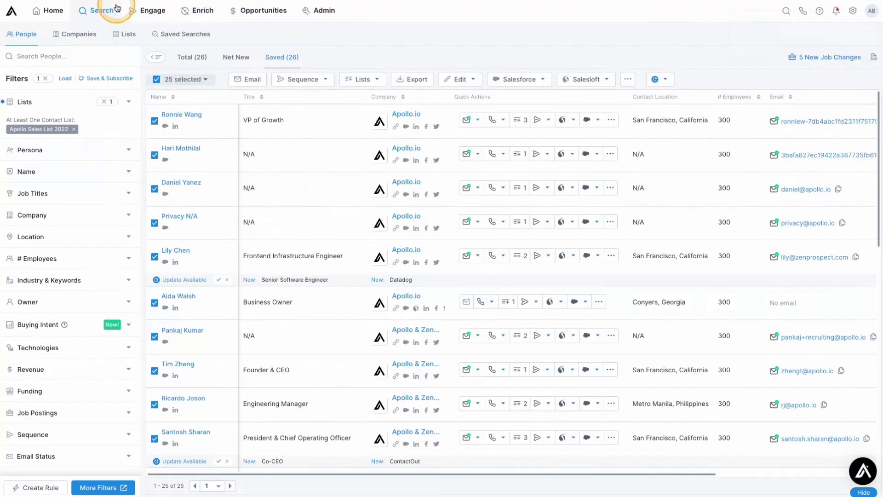
Open Engage > Tasks and select several 'Call these inbound leads!' tasks.
left_click(152, 10)
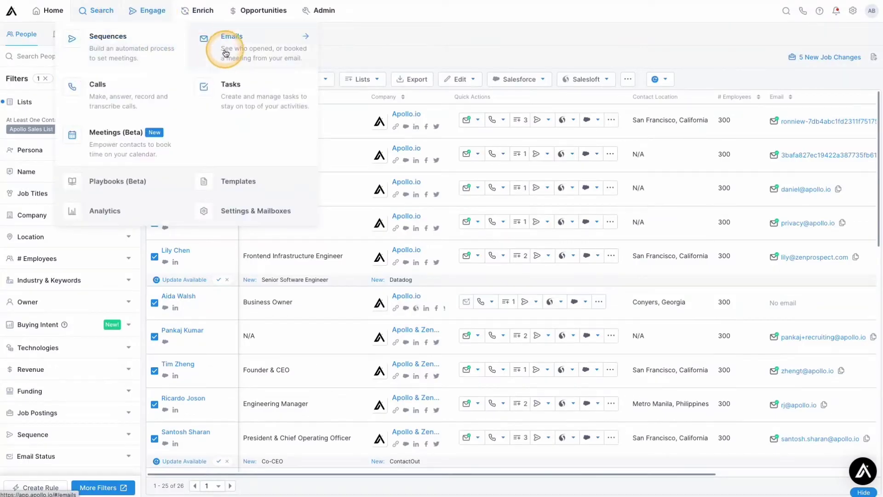
left_click(223, 90)
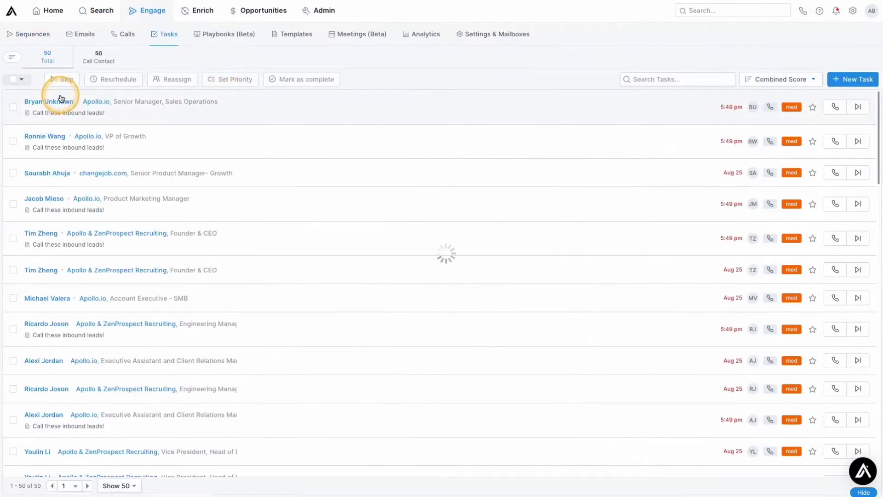
left_click(13, 106)
left_click(13, 141)
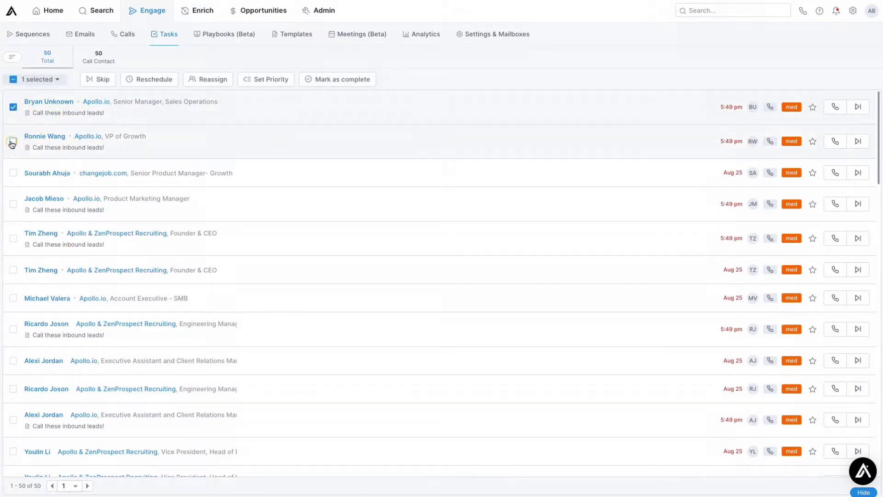
left_click(13, 203)
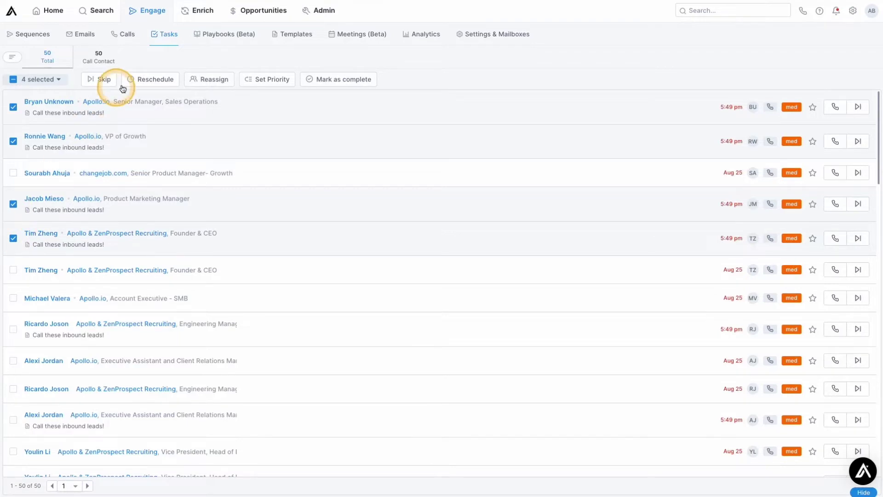
Visit the Apollo.io company page, return to Tasks, and begin logging one task's call.
left_click(96, 103)
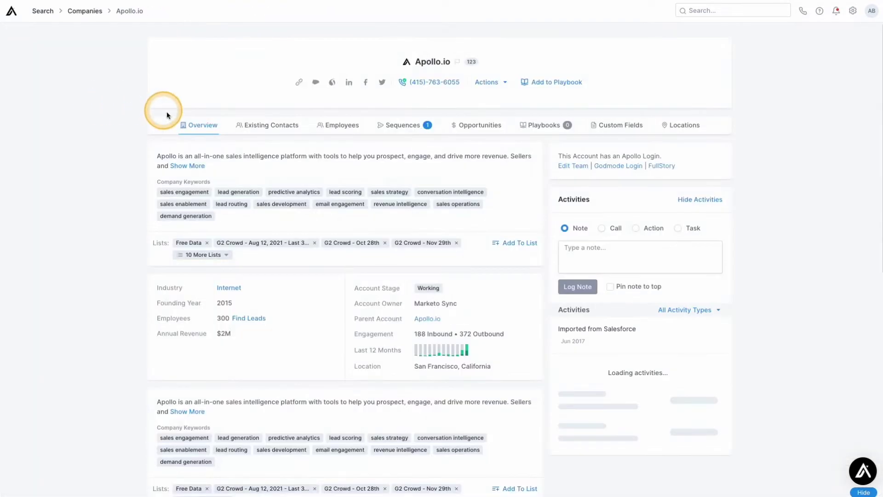
key("alt+Left")
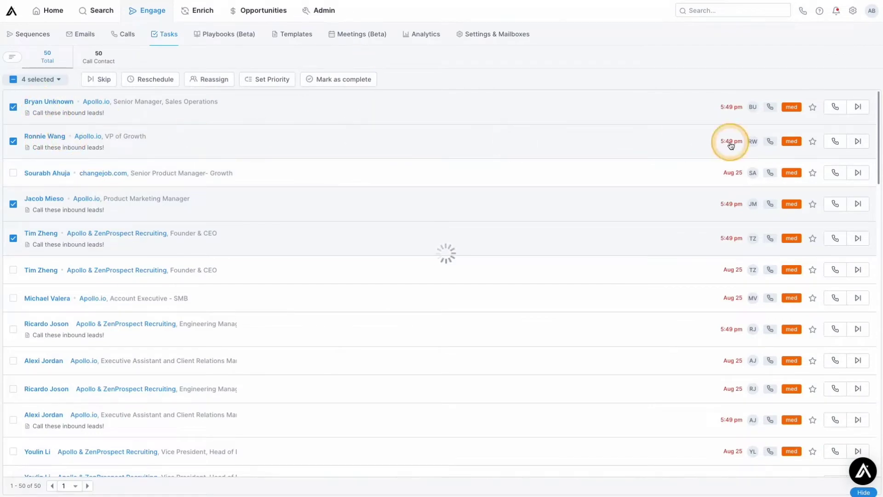
left_click(835, 142)
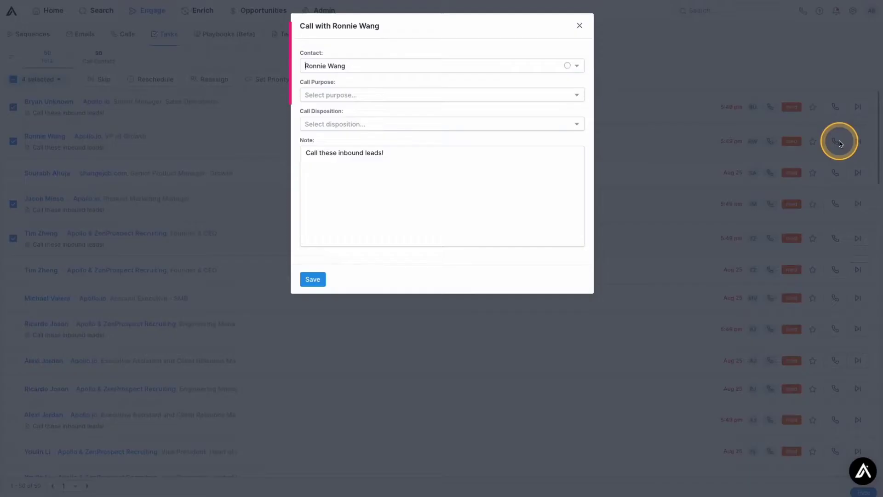
Log the call with purpose Prospecting Call and disposition Left Voicemail.
left_click(346, 94)
left_click(346, 131)
left_click(348, 135)
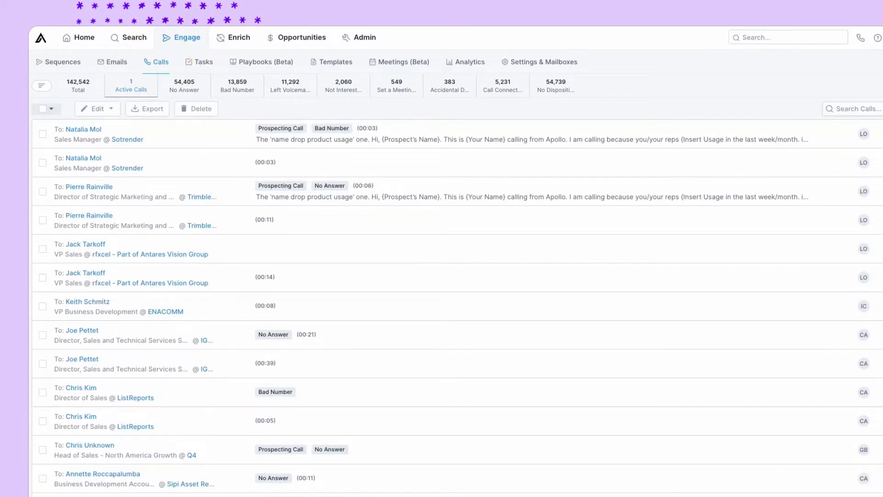
Filter the calls to Active Calls and reveal the listen-only, coach and participate join options.
left_click(132, 86)
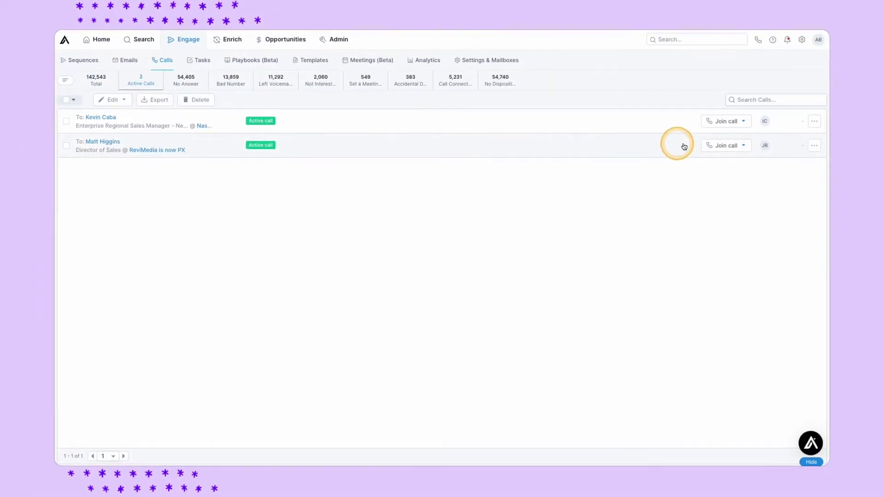
left_click(733, 149)
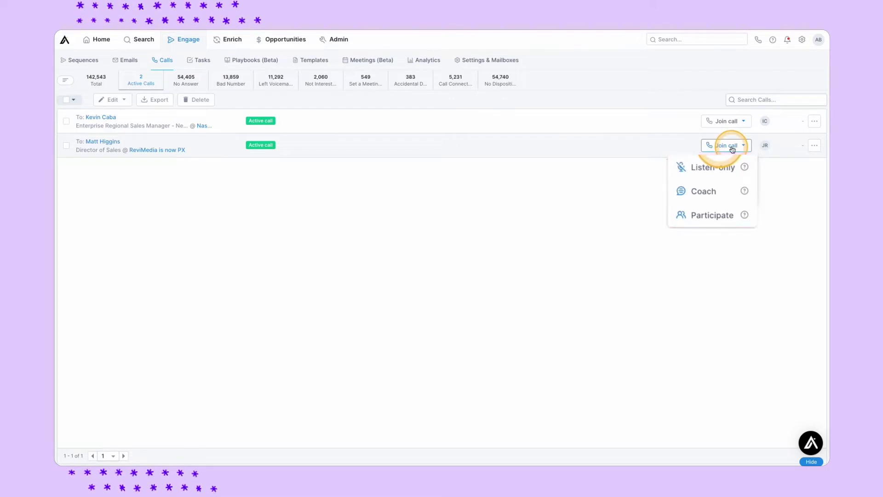
mouse_move(745, 171)
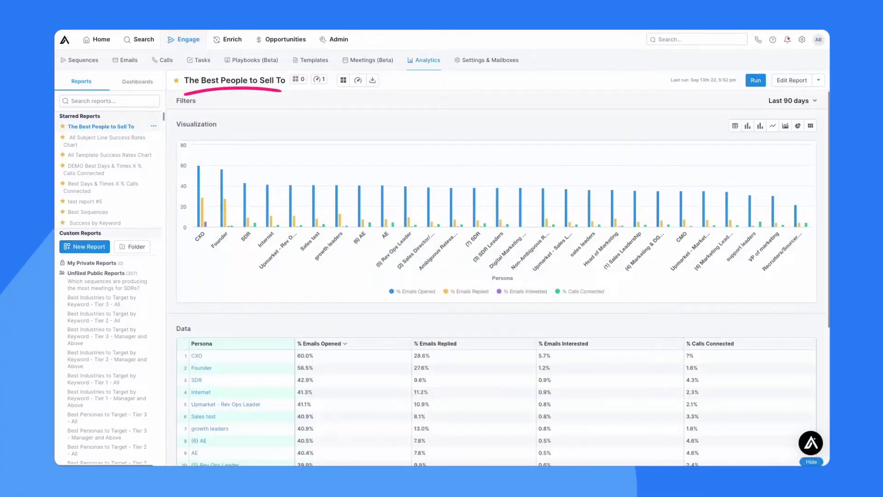
Open the All Subject Line Success Rates Chart, then the DEMO Best Days & Times heatmap.
scroll(237, 292, "down", 5)
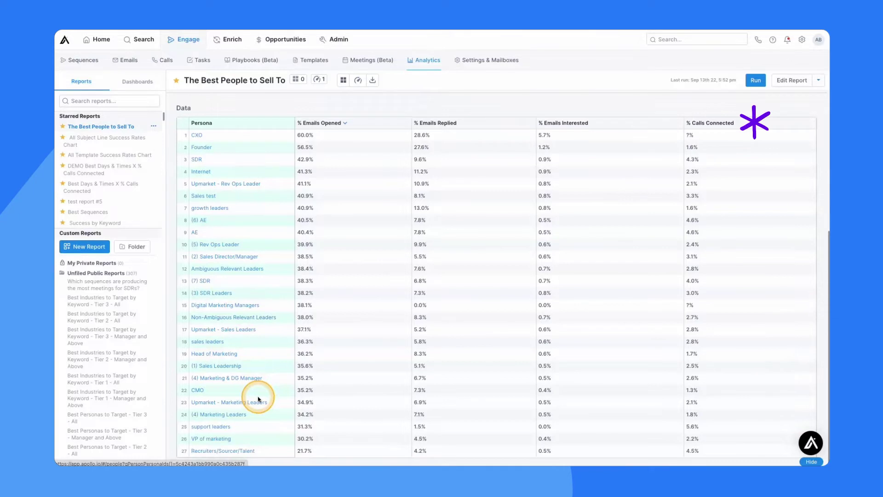
scroll(258, 399, "up", 5)
left_click(111, 138)
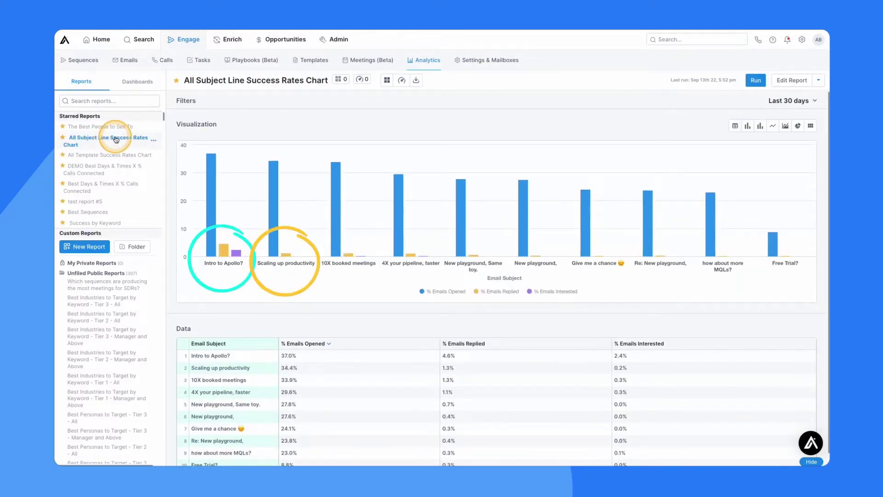
left_click(98, 170)
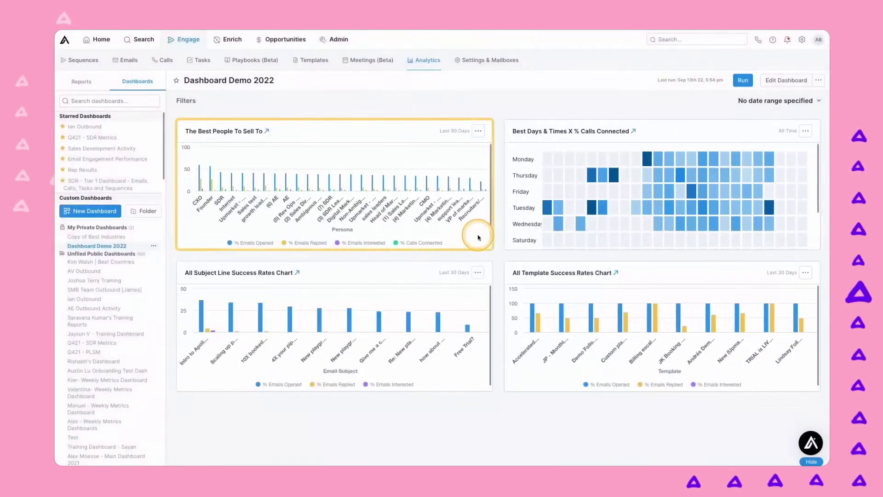
Drag the Best People To Sell To widget's corner to stretch it full width.
left_click_drag(473, 233, 812, 301)
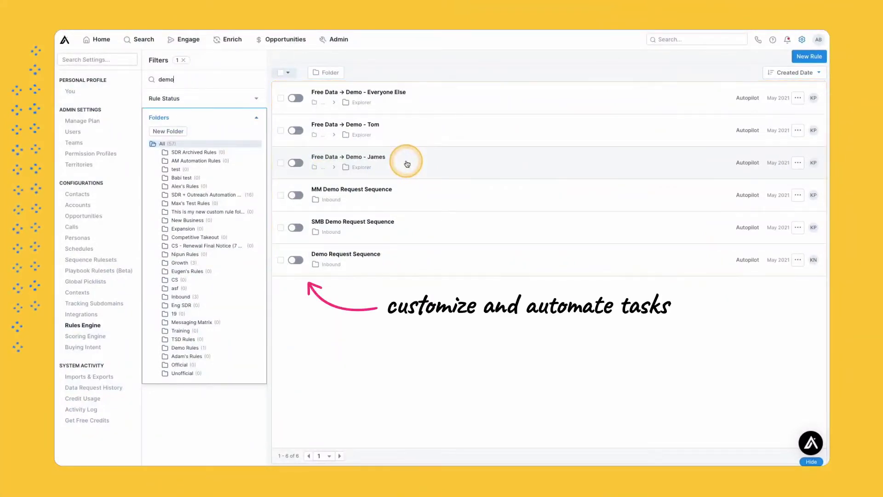
Open the rule, expand its Actions section and add a new empty step.
left_click(390, 261)
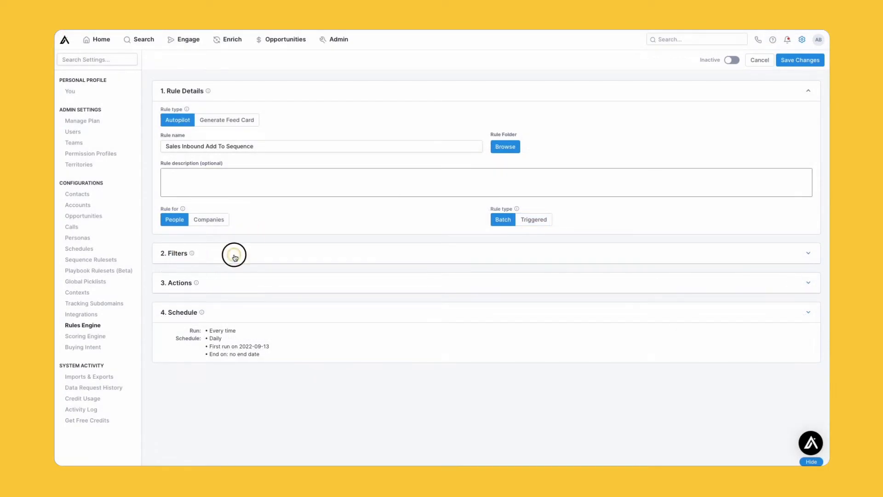
left_click(235, 257)
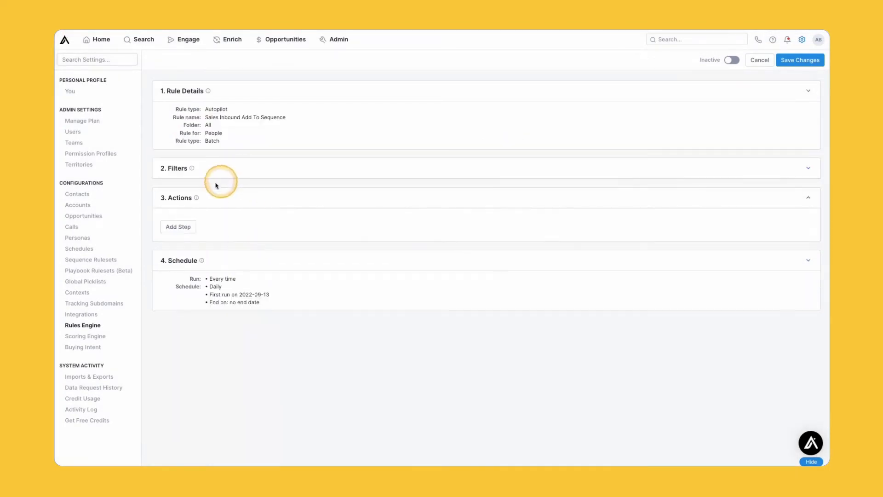
left_click(182, 228)
Browse the available actions in the new step's Select action dropdown.
left_click(221, 225)
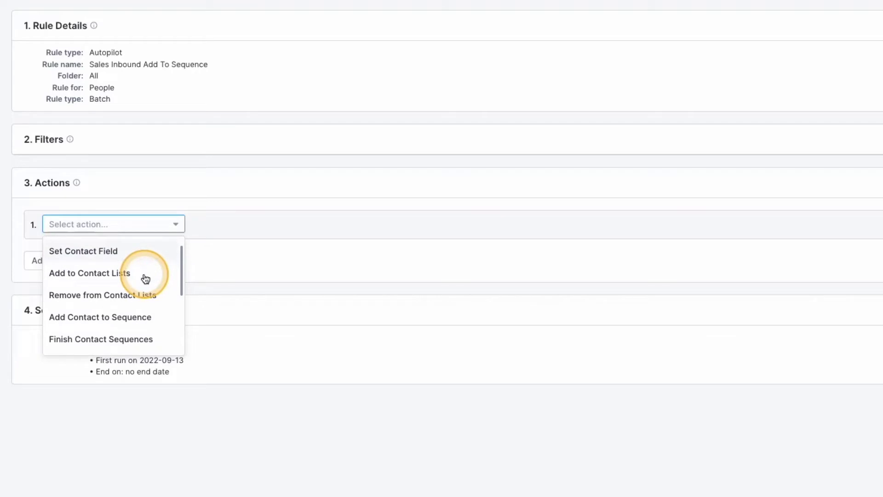
scroll(146, 279, "down", 1)
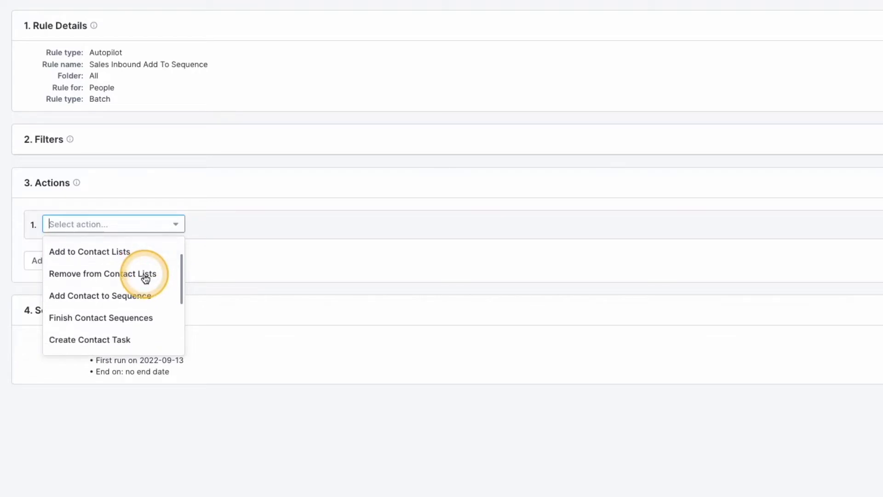
scroll(146, 279, "down", 1)
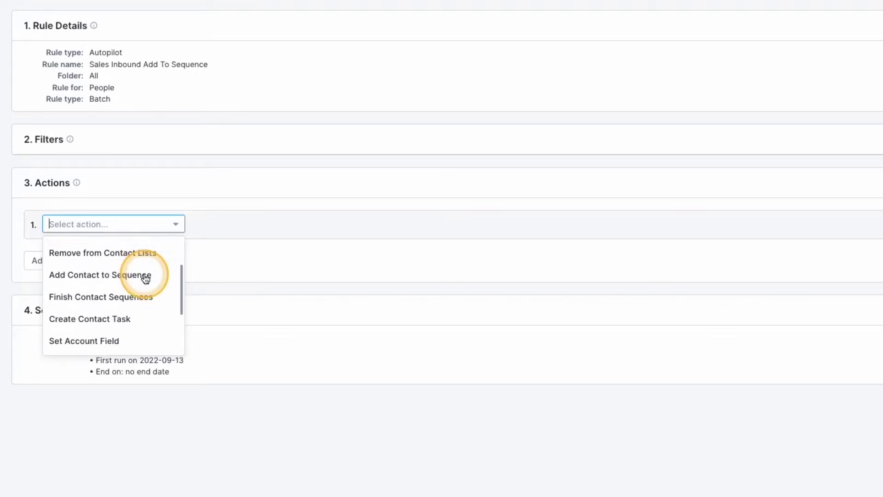
scroll(146, 279, "down", 1)
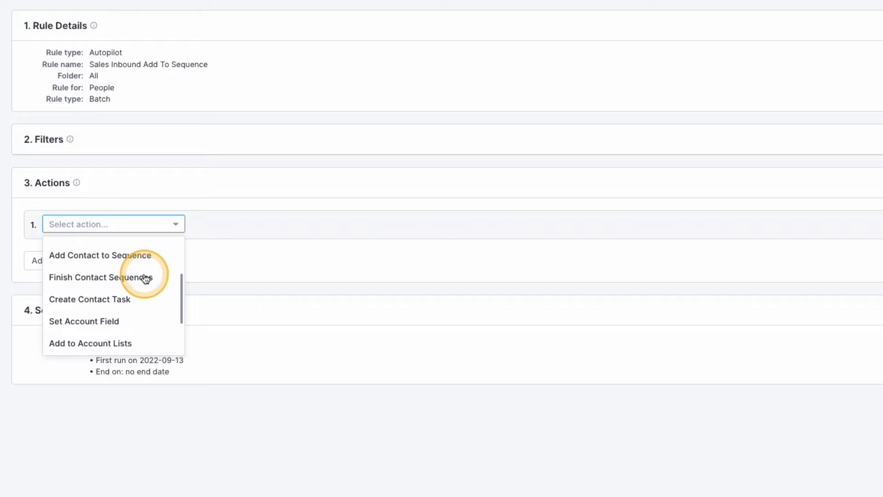
scroll(146, 279, "down", 1)
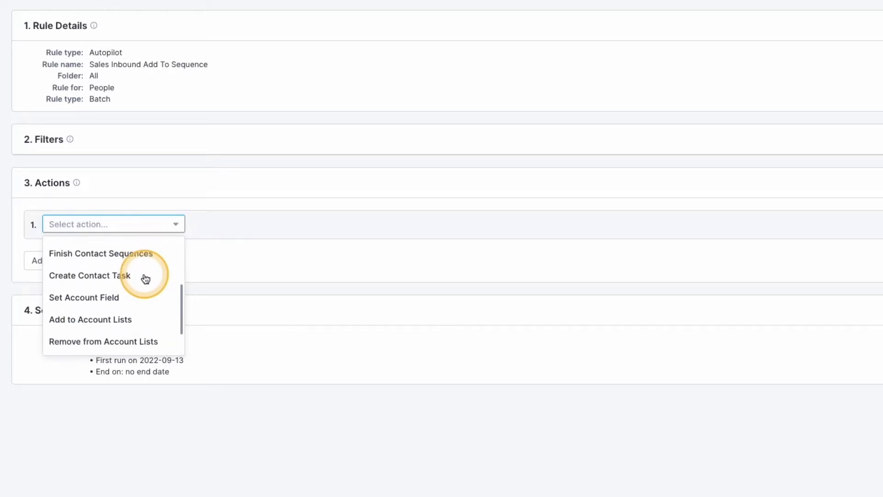
scroll(146, 279, "down", 1)
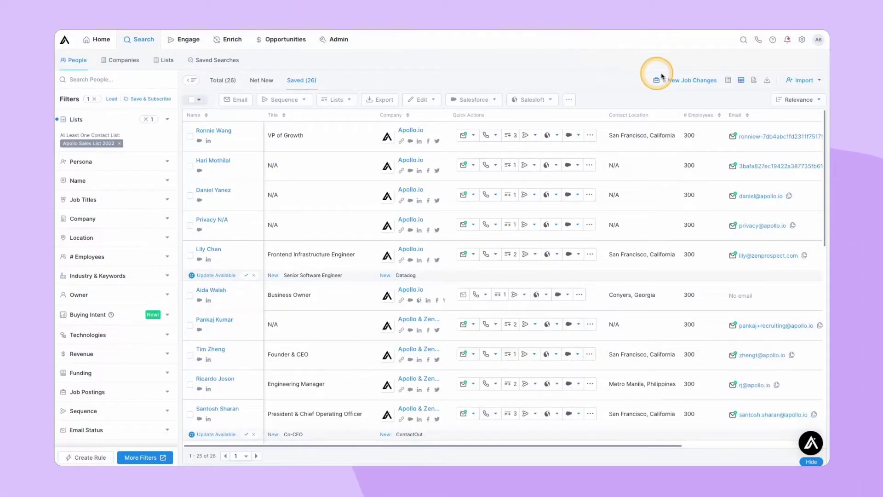
Filter the saved people to the 5 New Job Changes contacts.
left_click(688, 81)
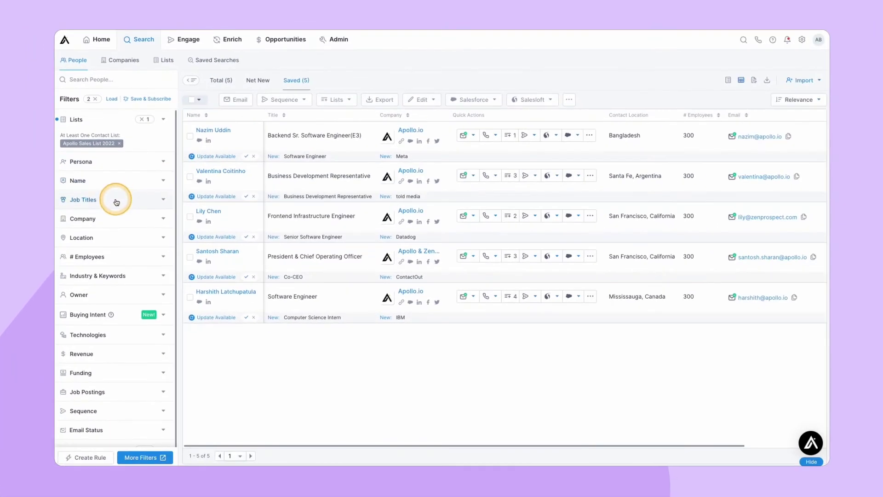
Filter the people search to the manager job title.
left_click(116, 201)
left_click(109, 215)
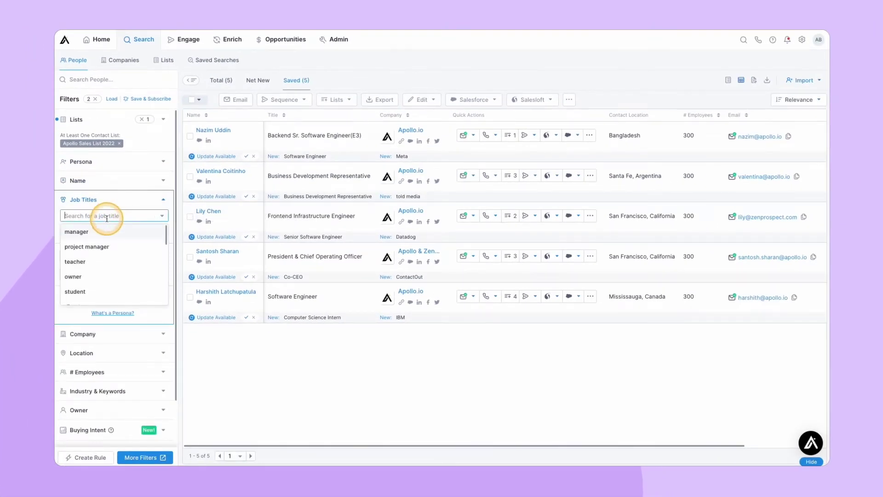
left_click(92, 233)
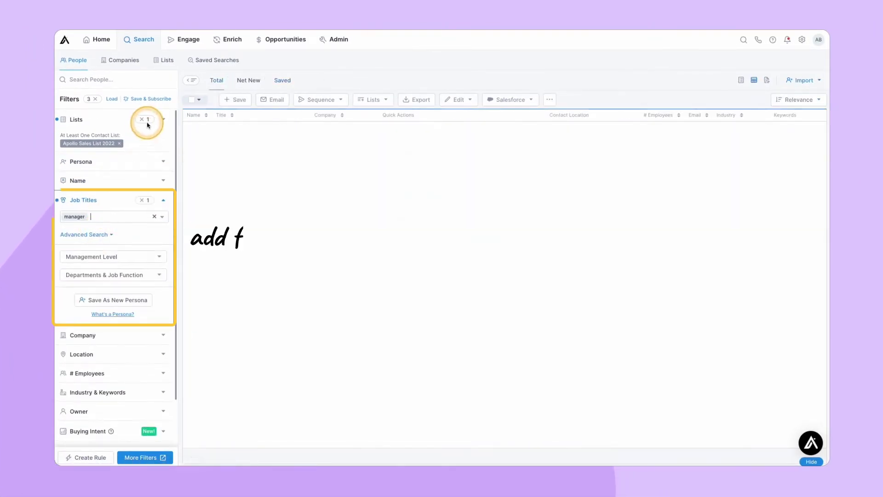
Save the search as 'Managers In USA' with a Daily search subscription.
left_click(153, 100)
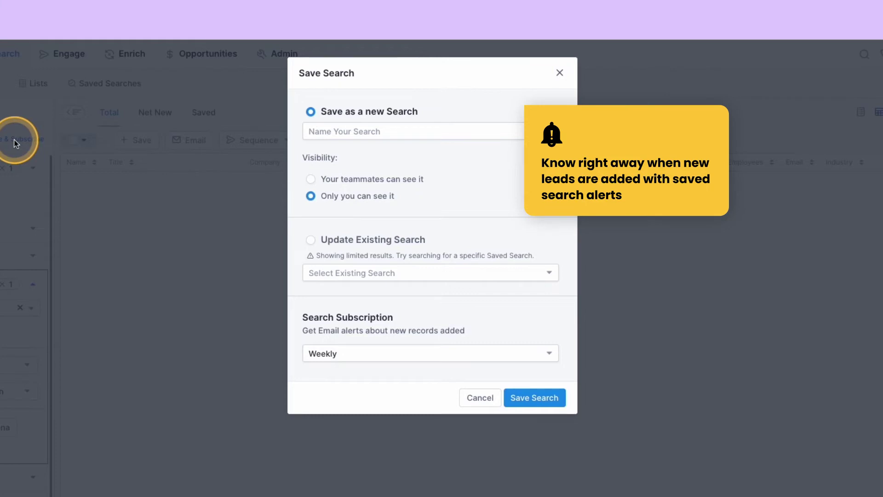
left_click(367, 131)
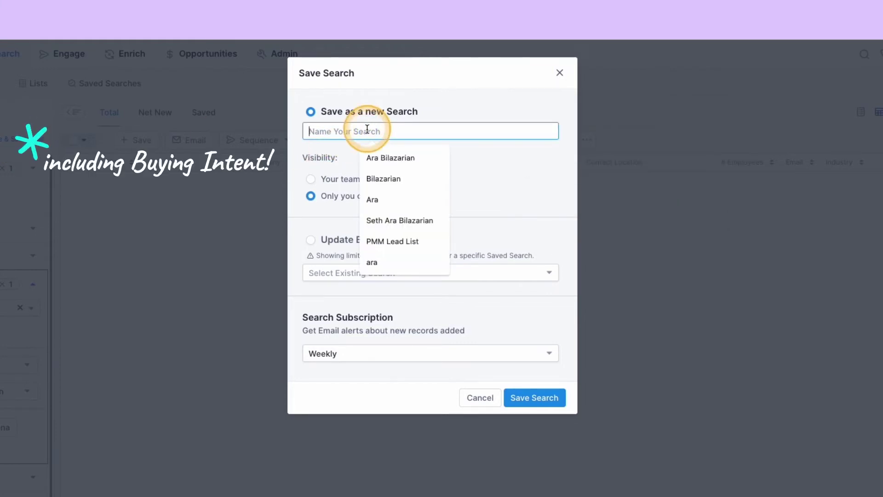
type("Manager")
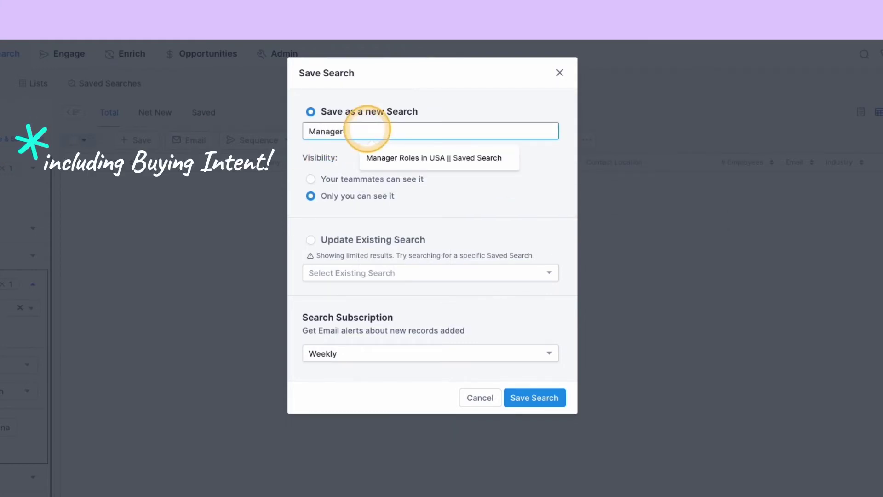
type("s In USA")
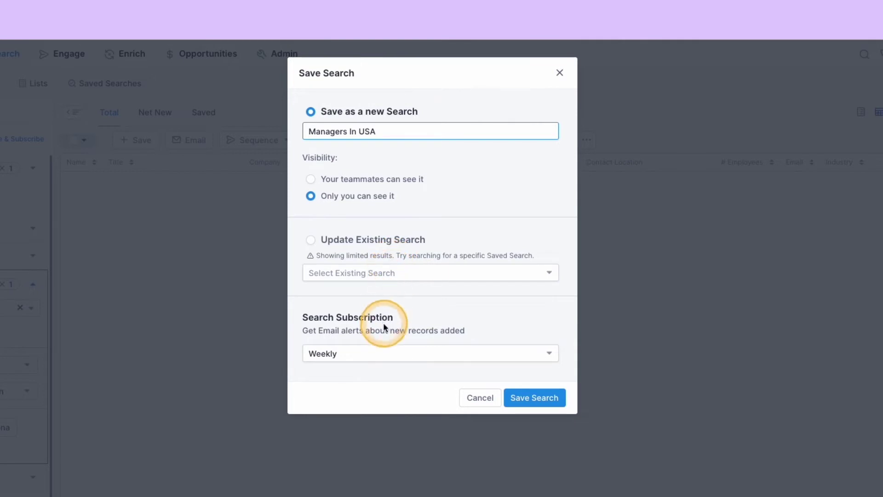
left_click(379, 351)
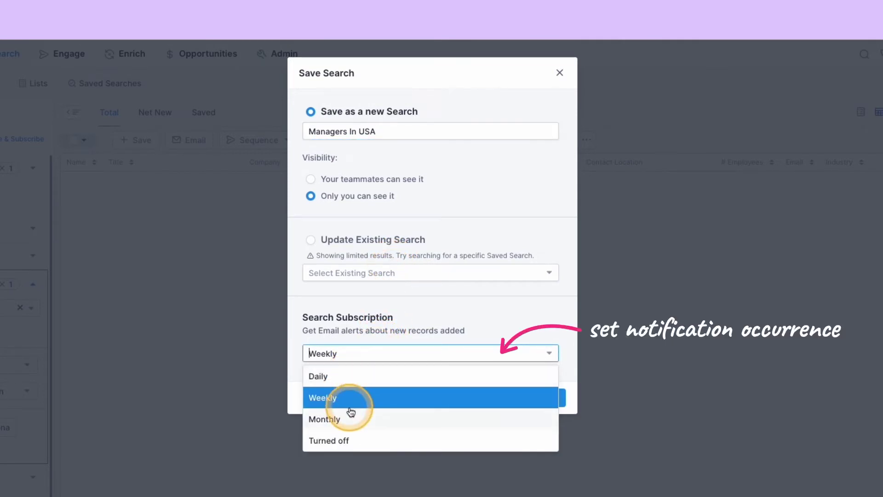
left_click(355, 374)
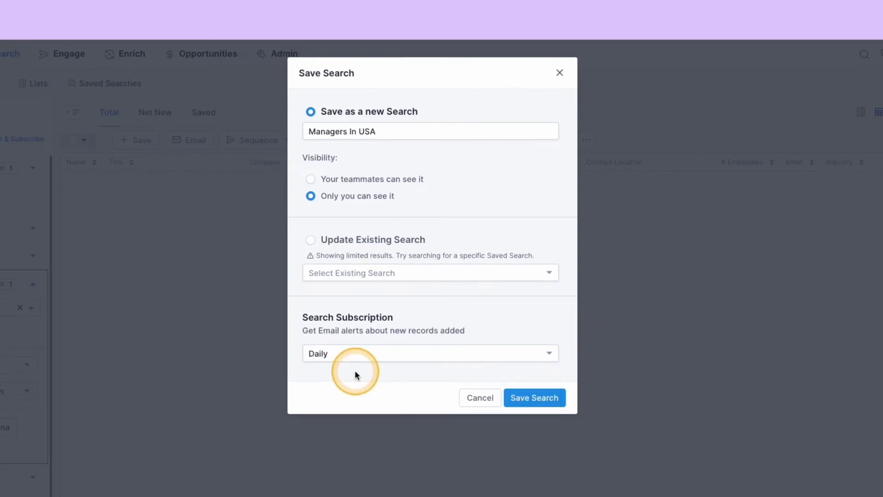
left_click(531, 398)
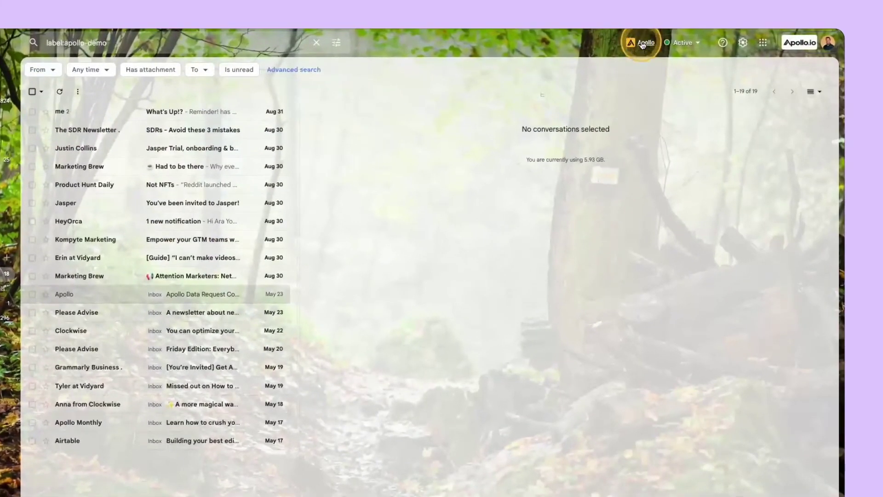
Open the Apollo extension's settings popup from the Gmail toolbar.
left_click(668, 42)
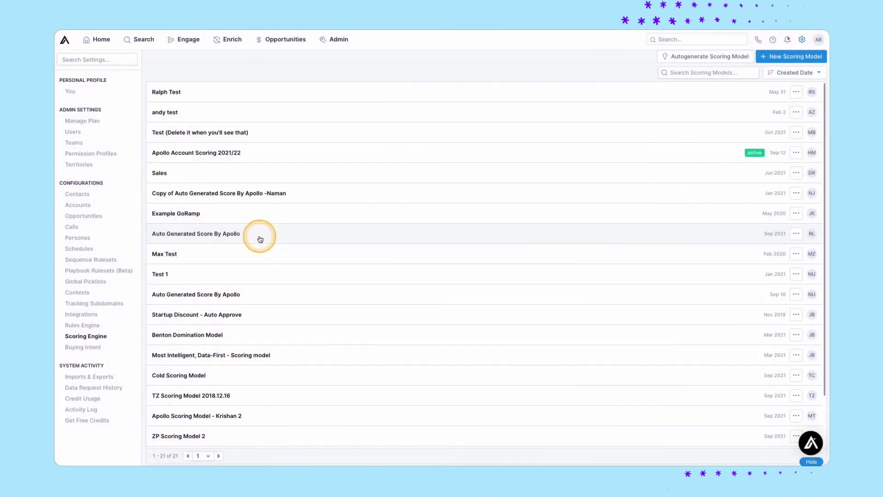
In the Sales scoring model, score # Employees 51-100 at 100 points.
left_click(211, 374)
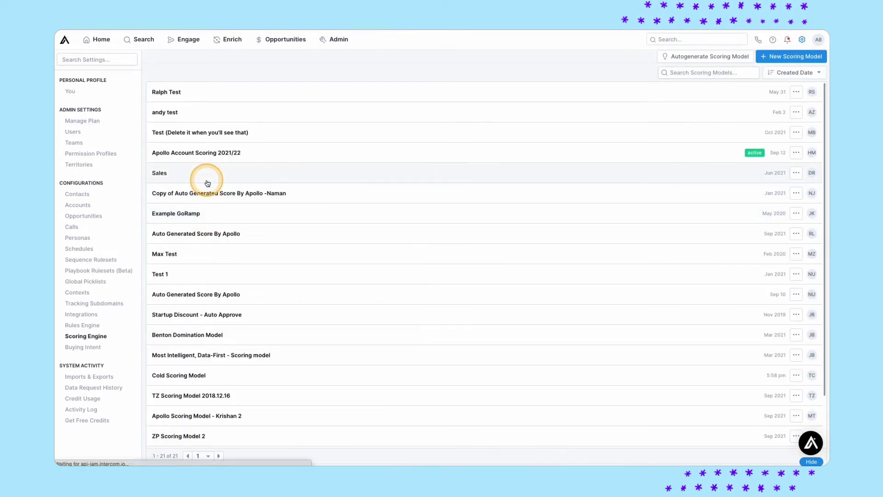
left_click(207, 177)
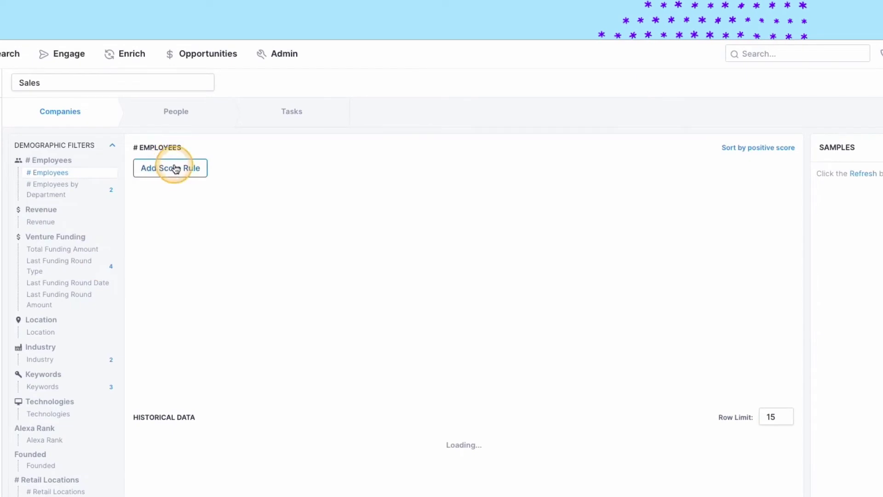
left_click(263, 119)
left_click(174, 168)
left_click(173, 253)
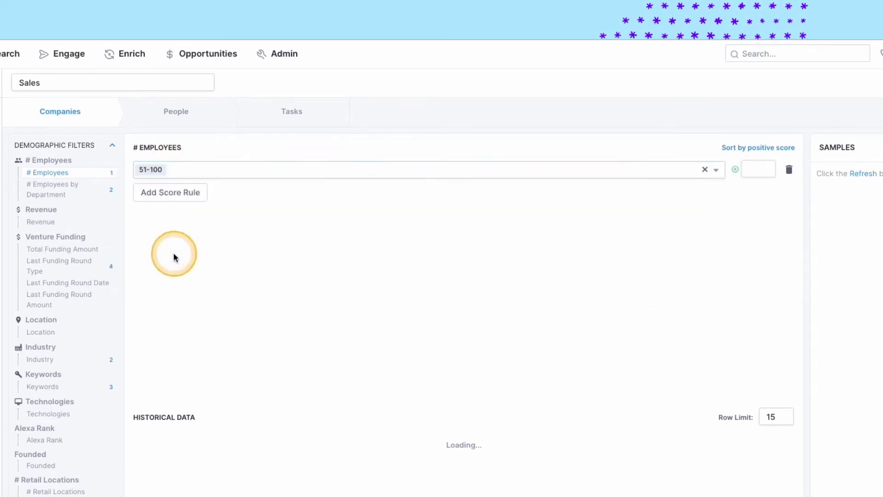
left_click(755, 168)
type("100")
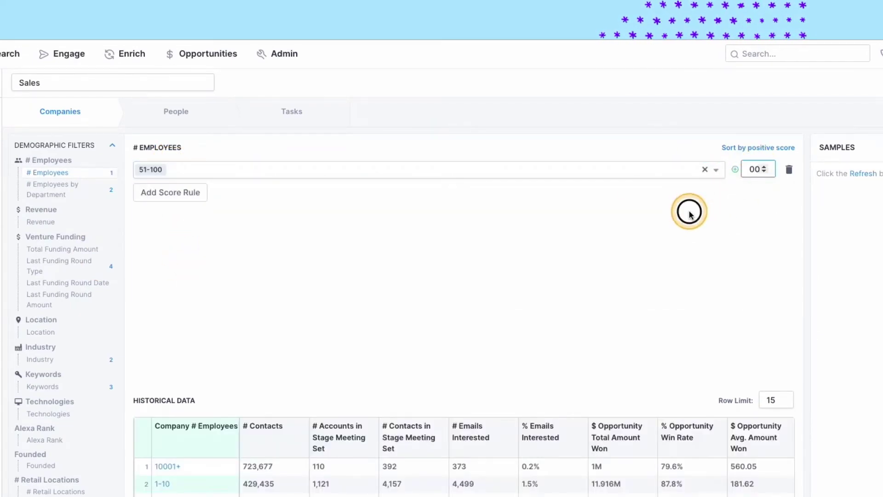
Add a Revenue rule with min 1000000, max 20000000, scored 5 points.
left_click(192, 192)
left_click(197, 189)
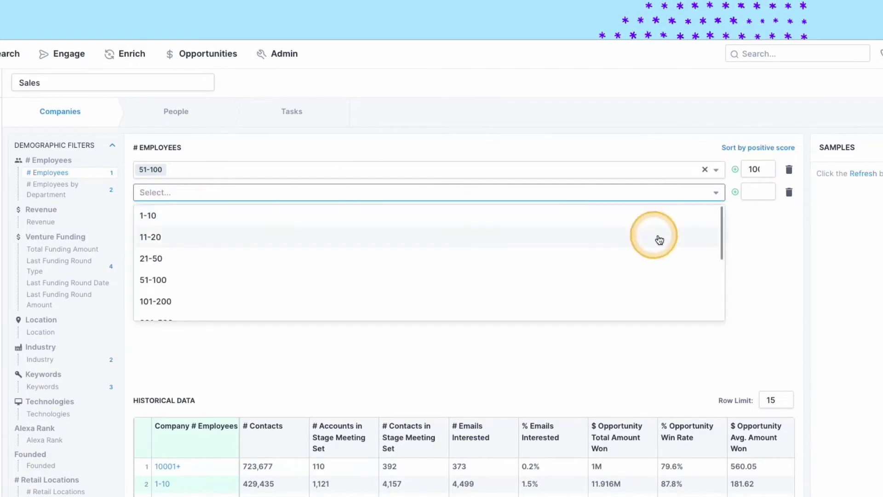
left_click(51, 222)
left_click(197, 170)
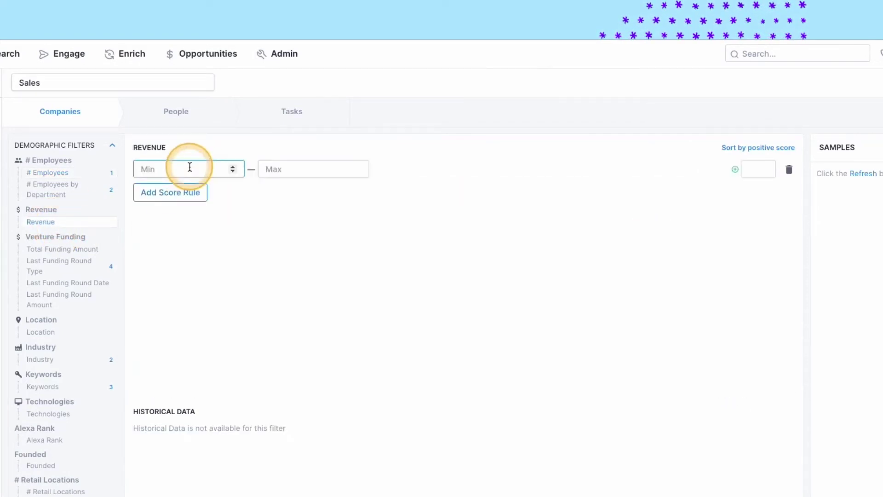
left_click(184, 170)
type("1")
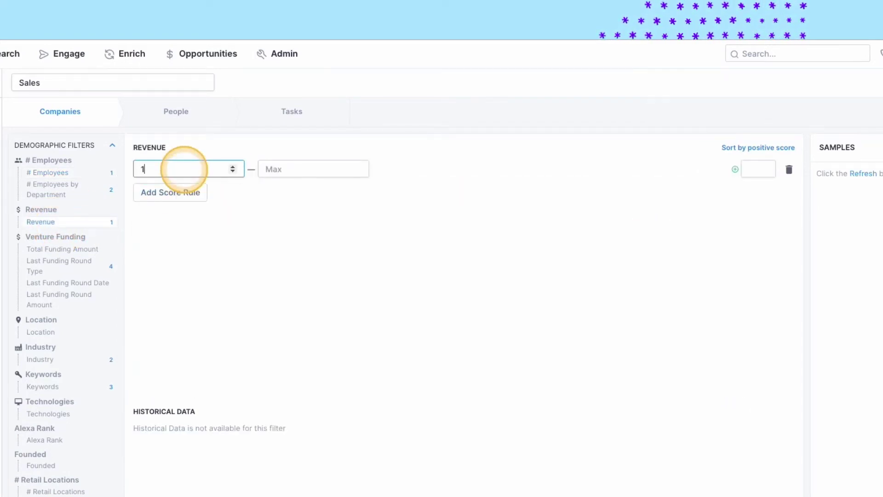
type("000000")
key("Tab")
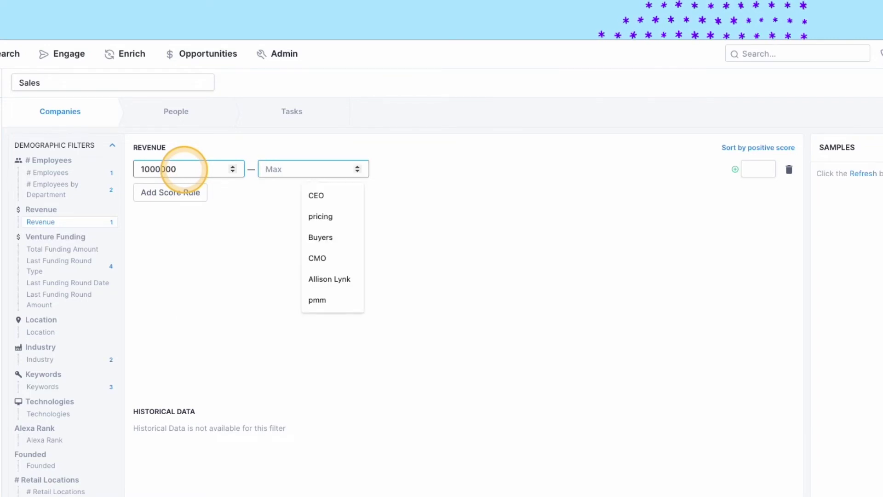
type("20000000")
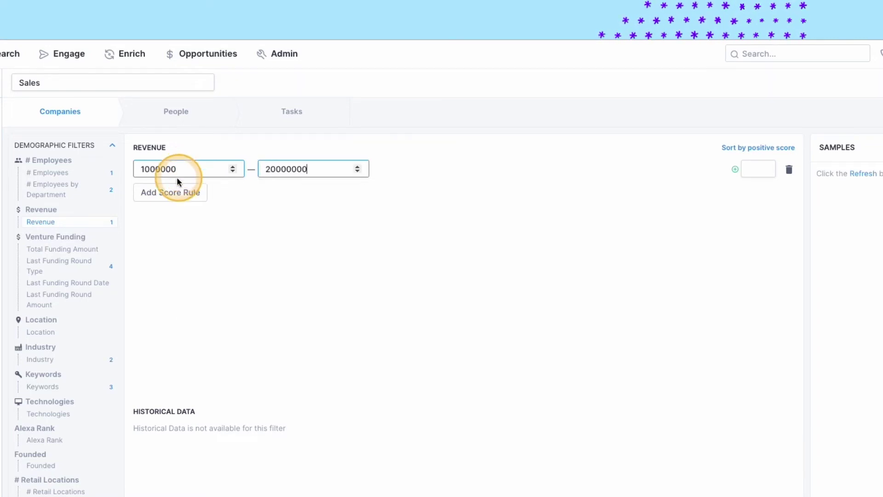
left_click(758, 169)
type("5")
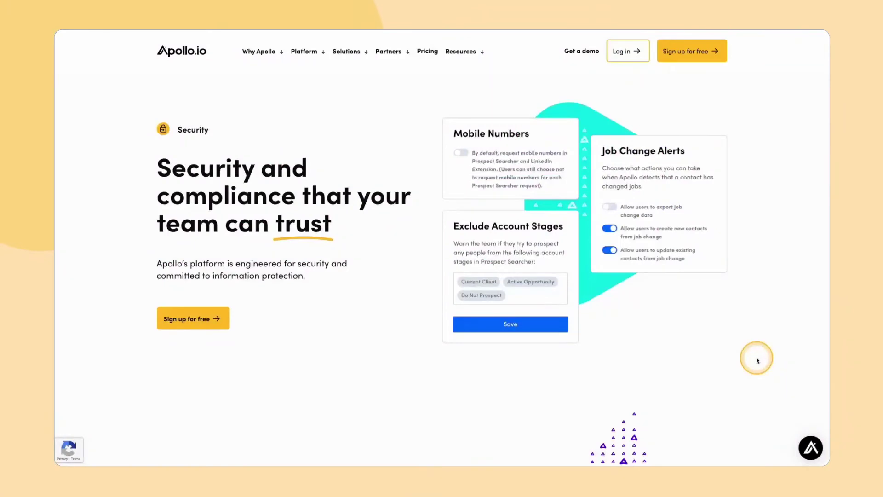
Scroll the Security page down to the ISO 27001 and SOC 2 feature cards.
scroll(758, 360, "down", 8)
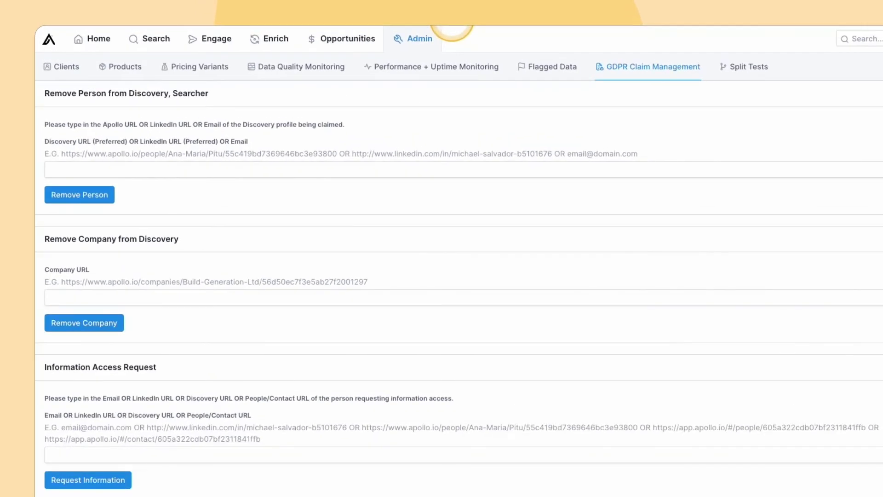
Select the Company URL field in GDPR Claim Management's removal form.
left_click(219, 304)
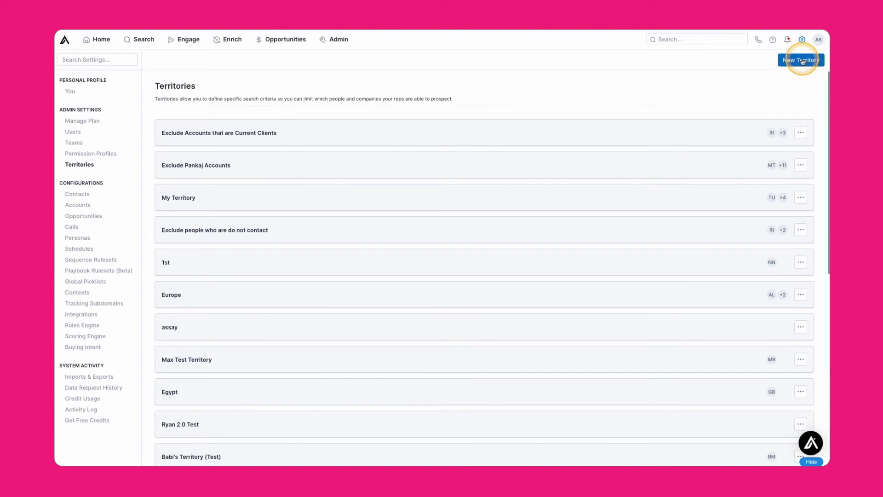
Create a new territory named 'Sales Outbound Rules' with Contact Location set to United States.
left_click(803, 61)
left_click(217, 134)
type("Sales")
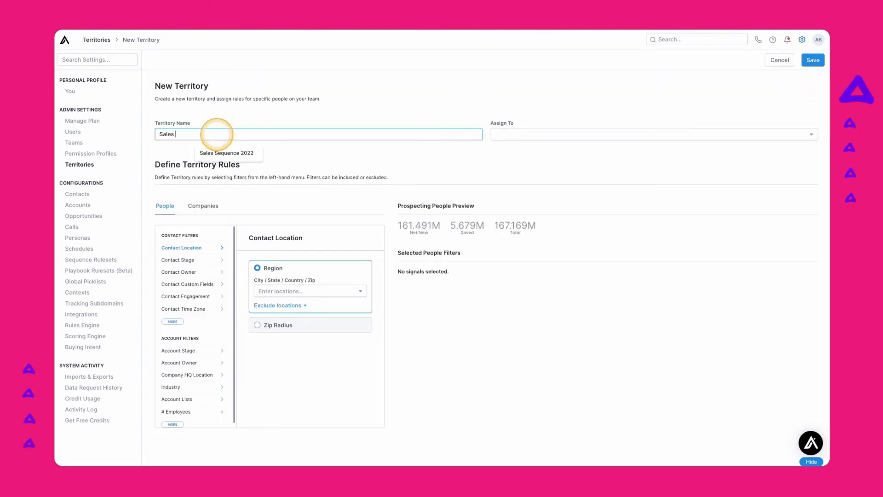
type(" Outbound Rules")
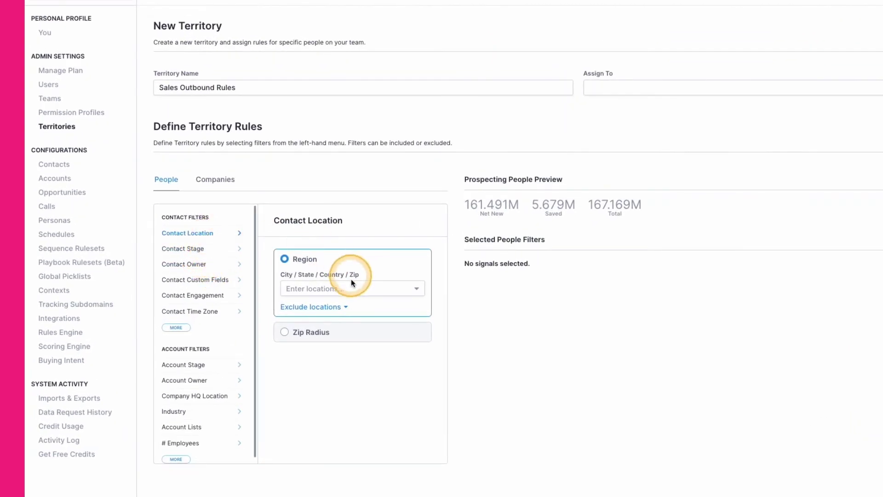
left_click(343, 288)
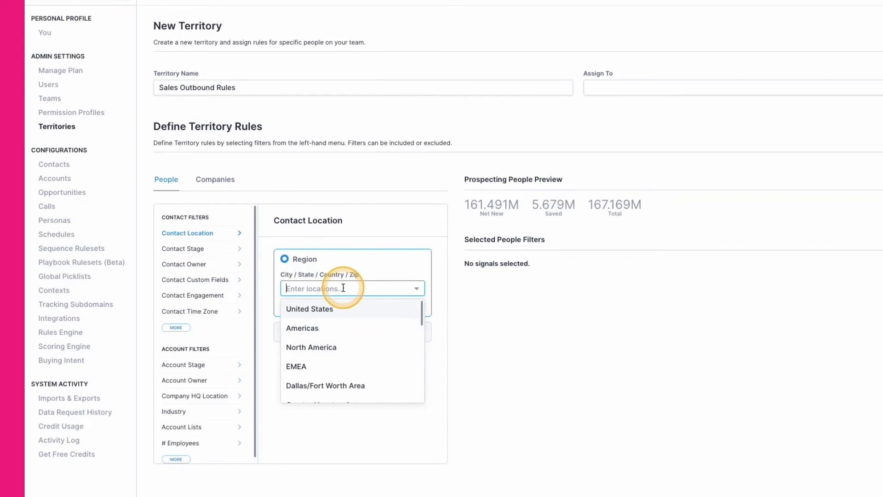
left_click(310, 309)
Browse the contact stage, owner, custom field, engagement and time zone filter options.
left_click(183, 249)
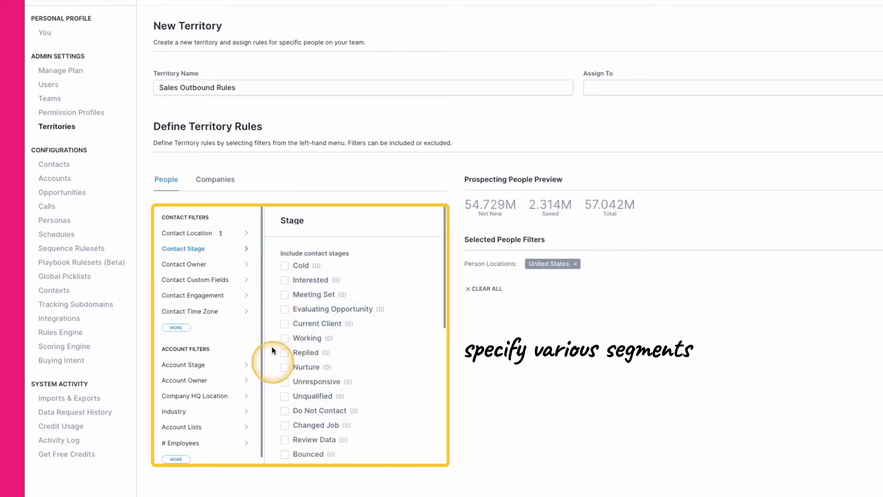
left_click(212, 265)
left_click(205, 281)
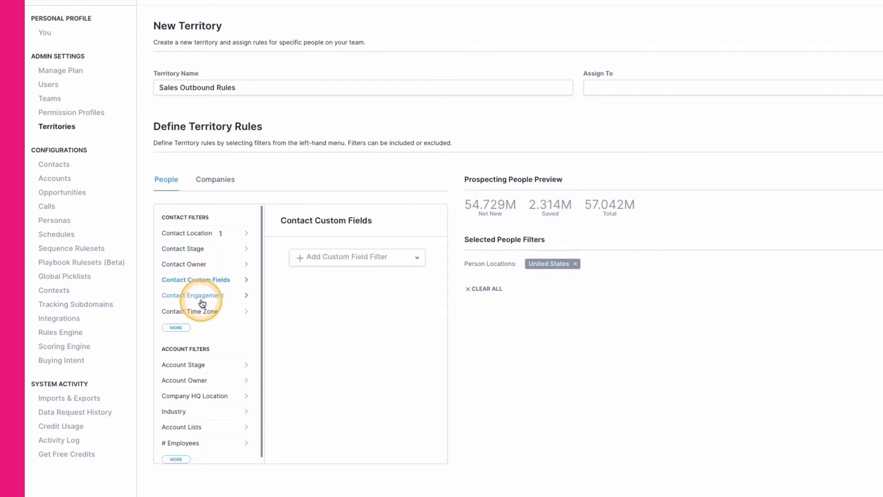
left_click(205, 296)
left_click(206, 312)
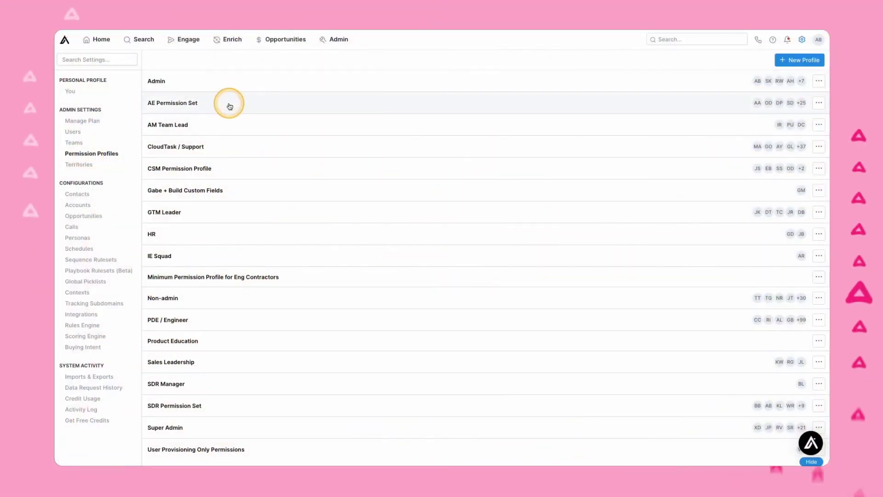
Open the AE Permission Set profile and scroll through its allowed actions.
left_click(229, 103)
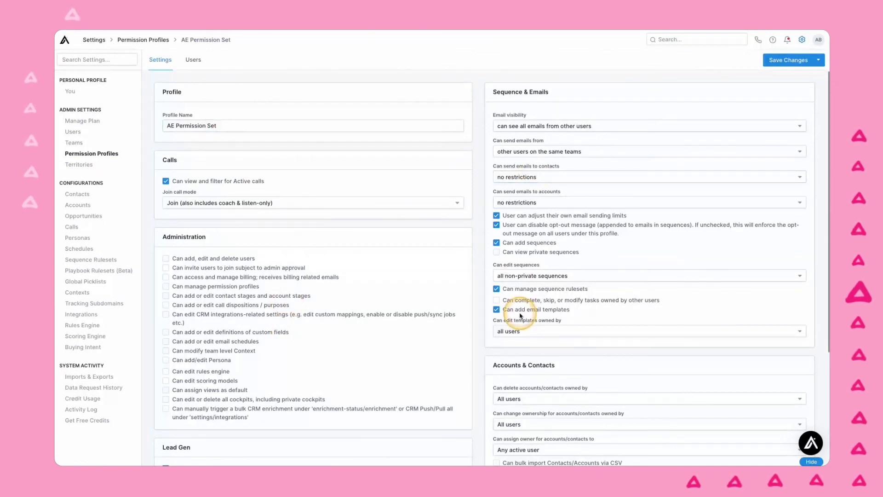
scroll(520, 315, "down", 4)
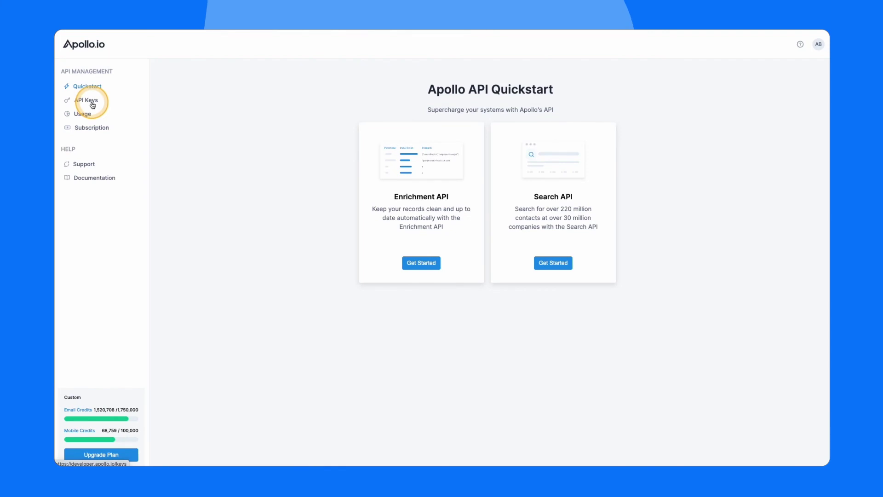
View API keys, then the Usage page showing email and mobile credit consumption and rate limits.
left_click(93, 105)
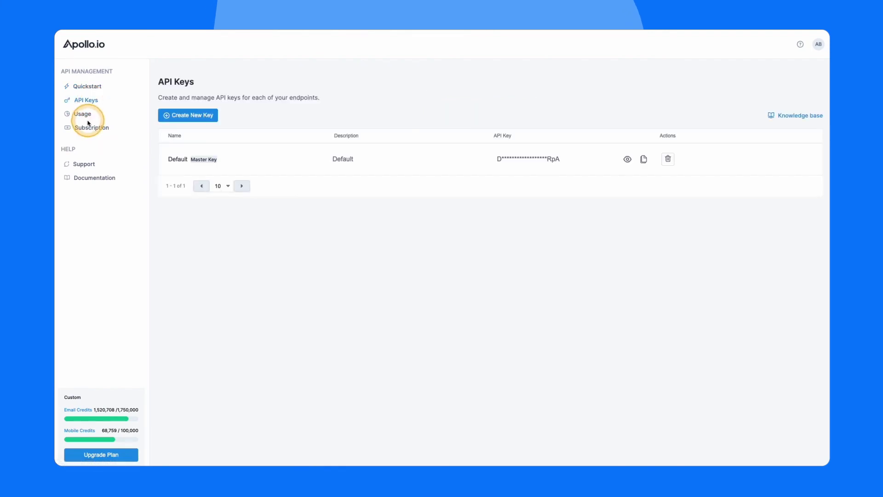
left_click(83, 114)
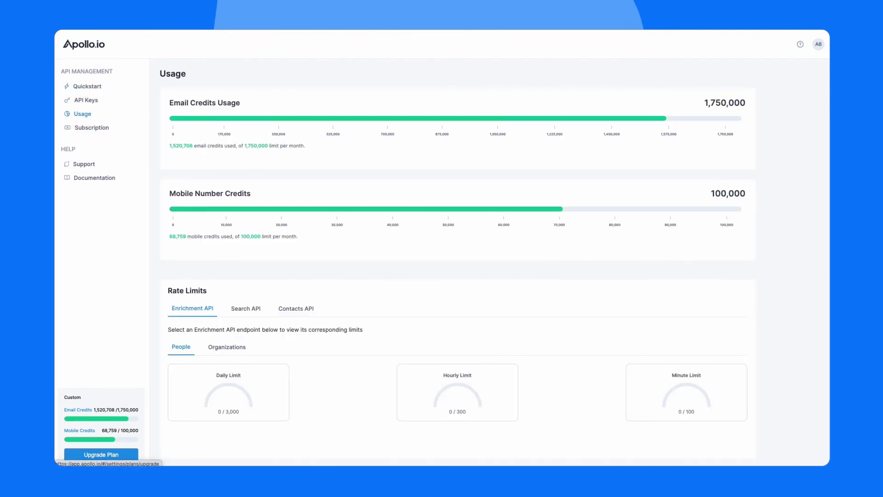